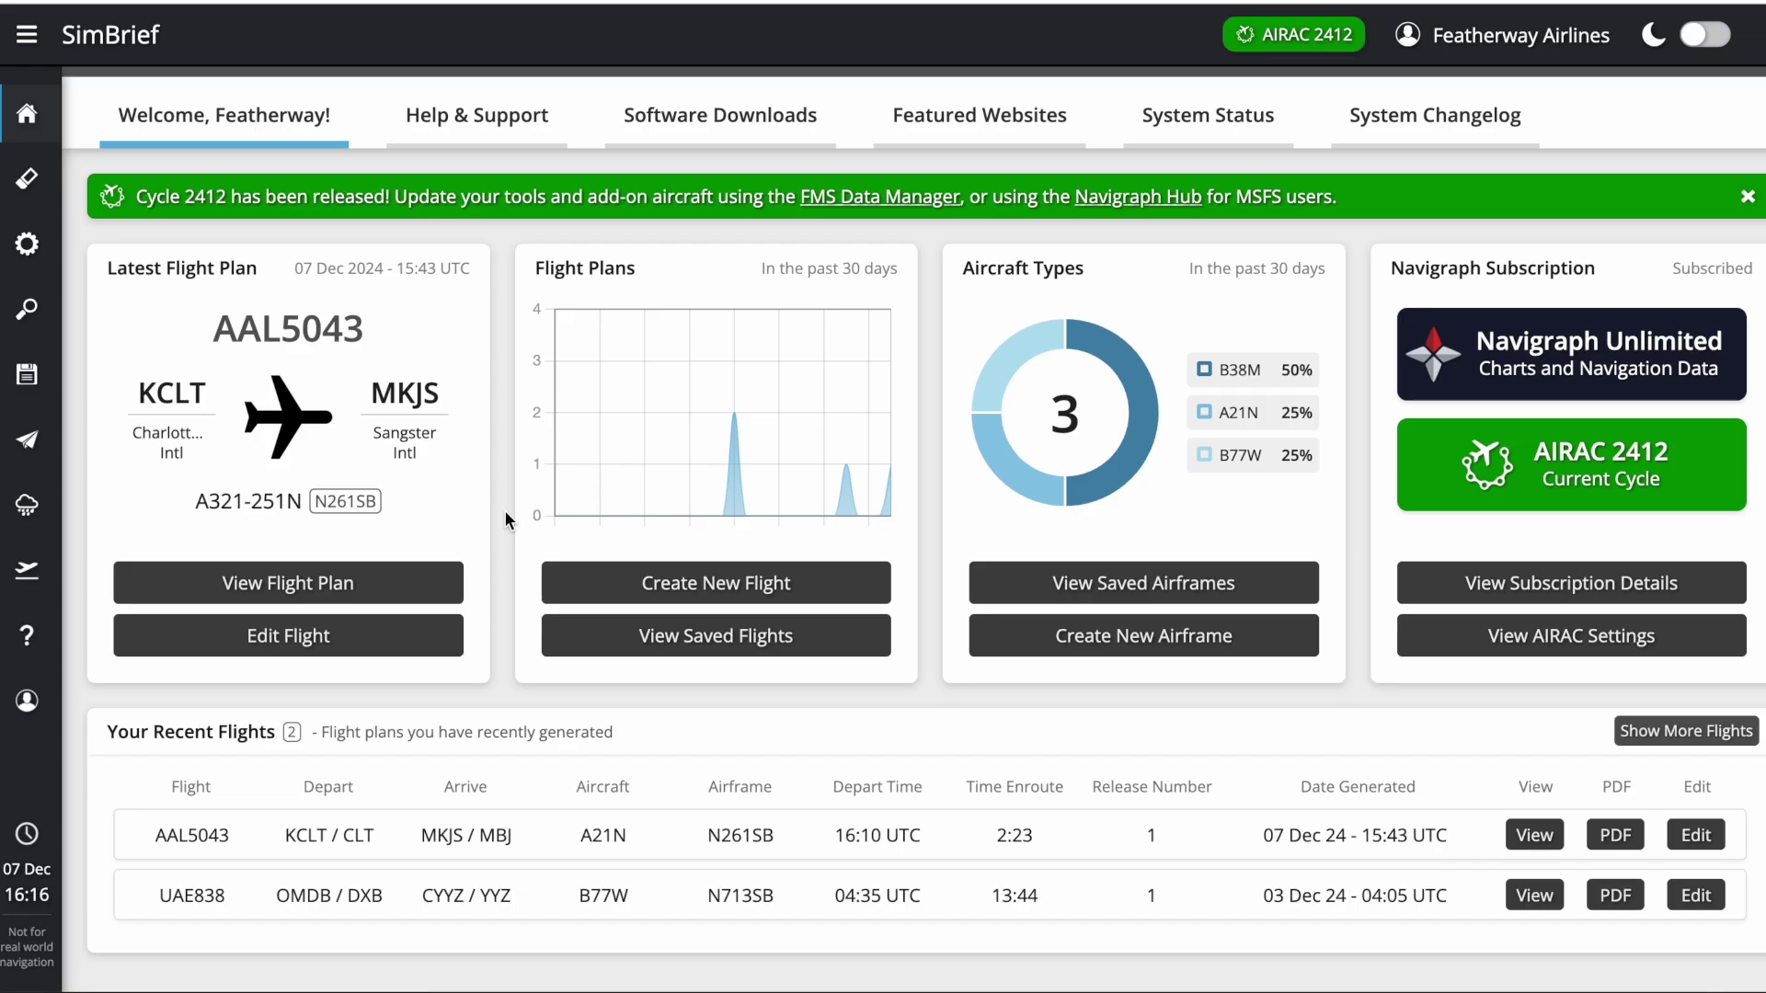
# Expand SimBrief's sidebar menu and start planning a New Flight
pyautogui.click(27, 35)
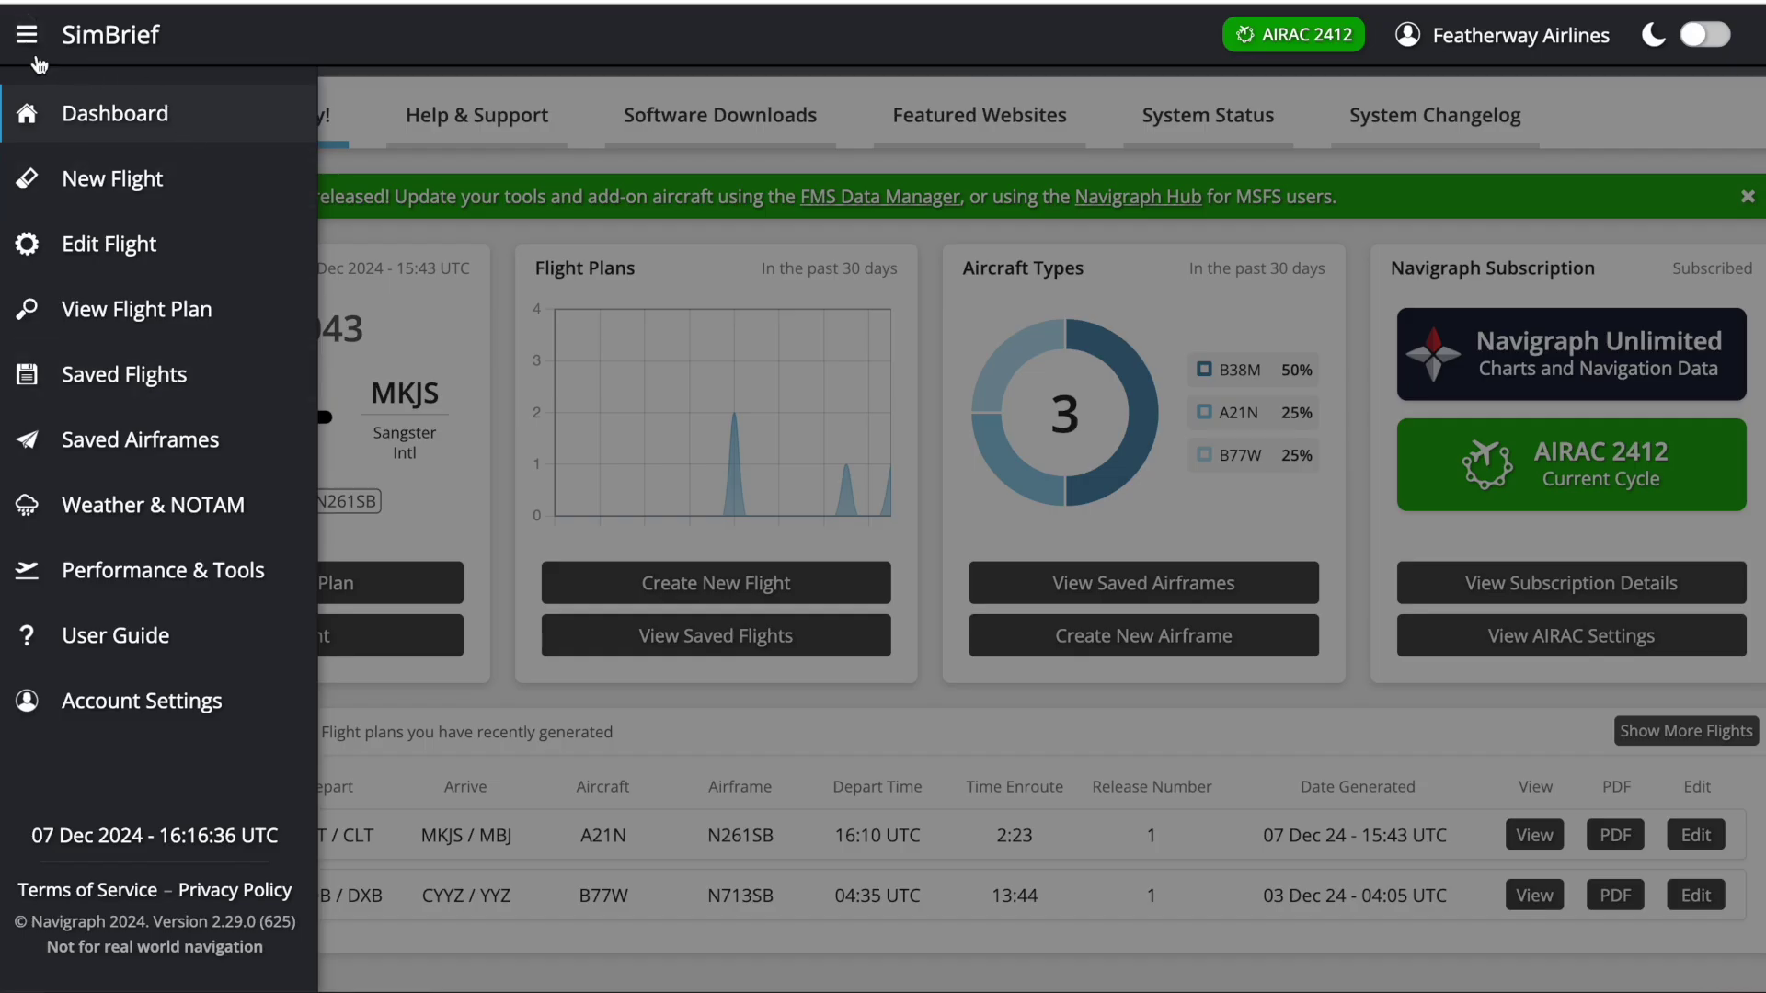
pyautogui.click(117, 176)
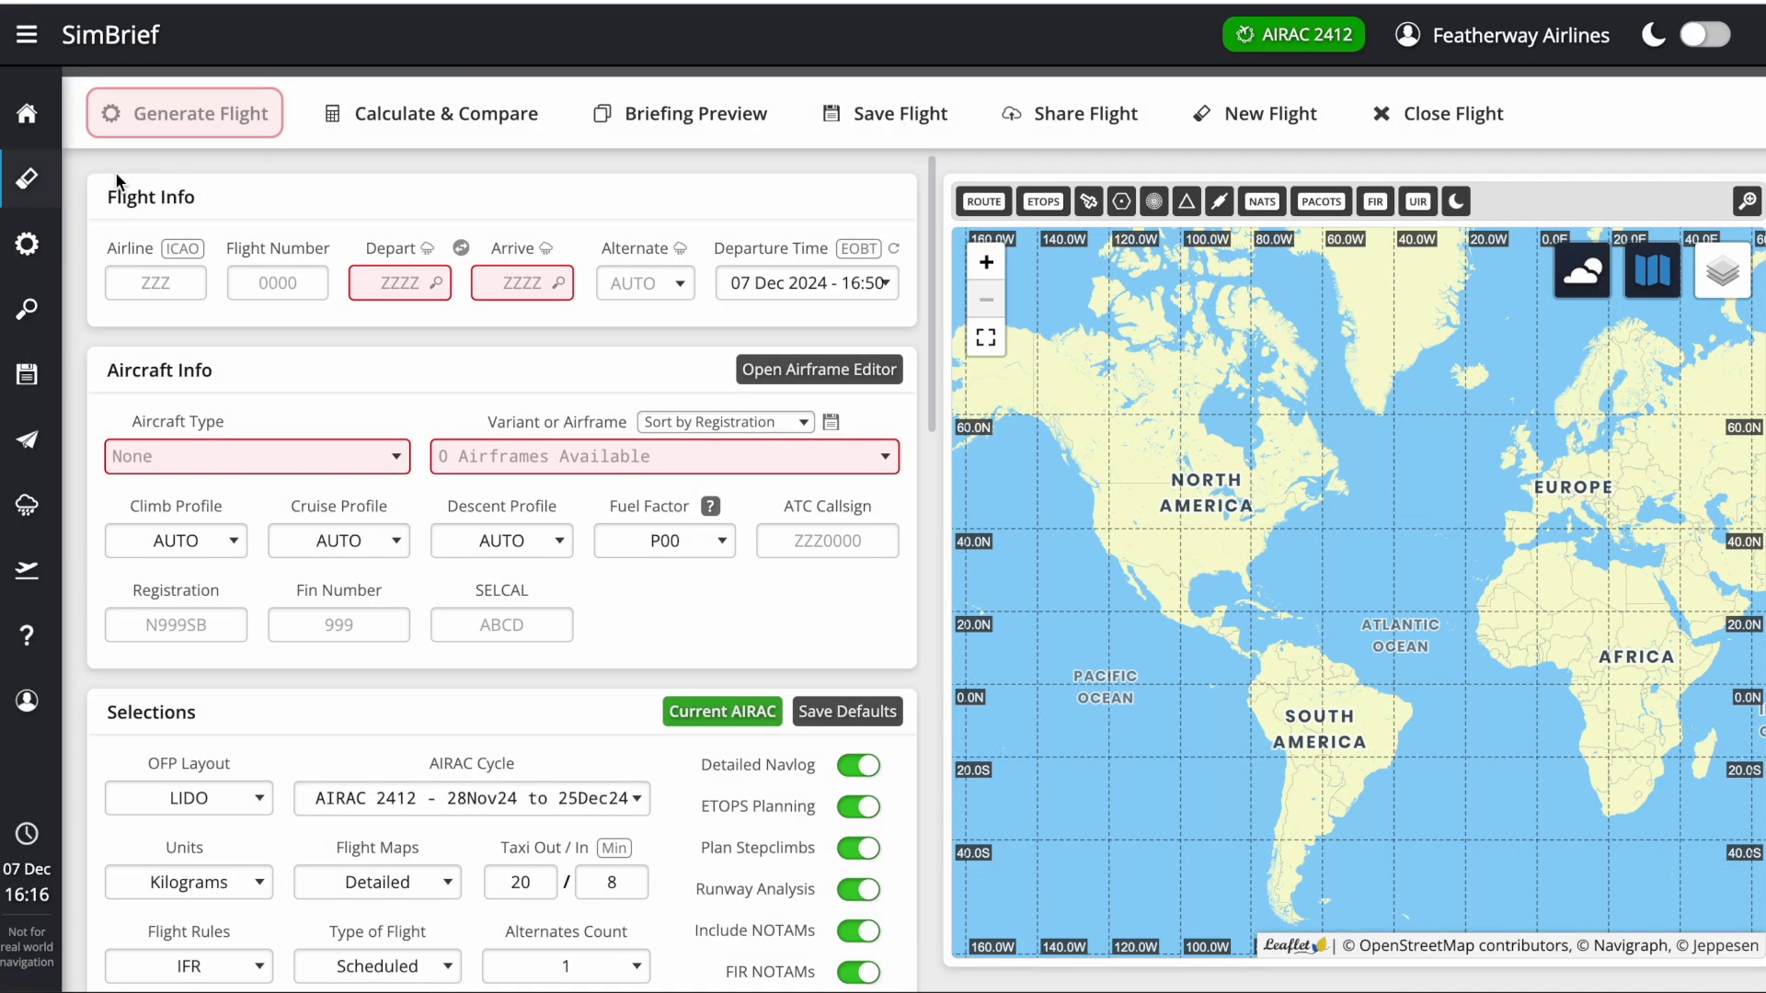
# Enter flight AAL 1801 departing KCLT and arriving MKJS in Flight Info
pyautogui.click(144, 286)
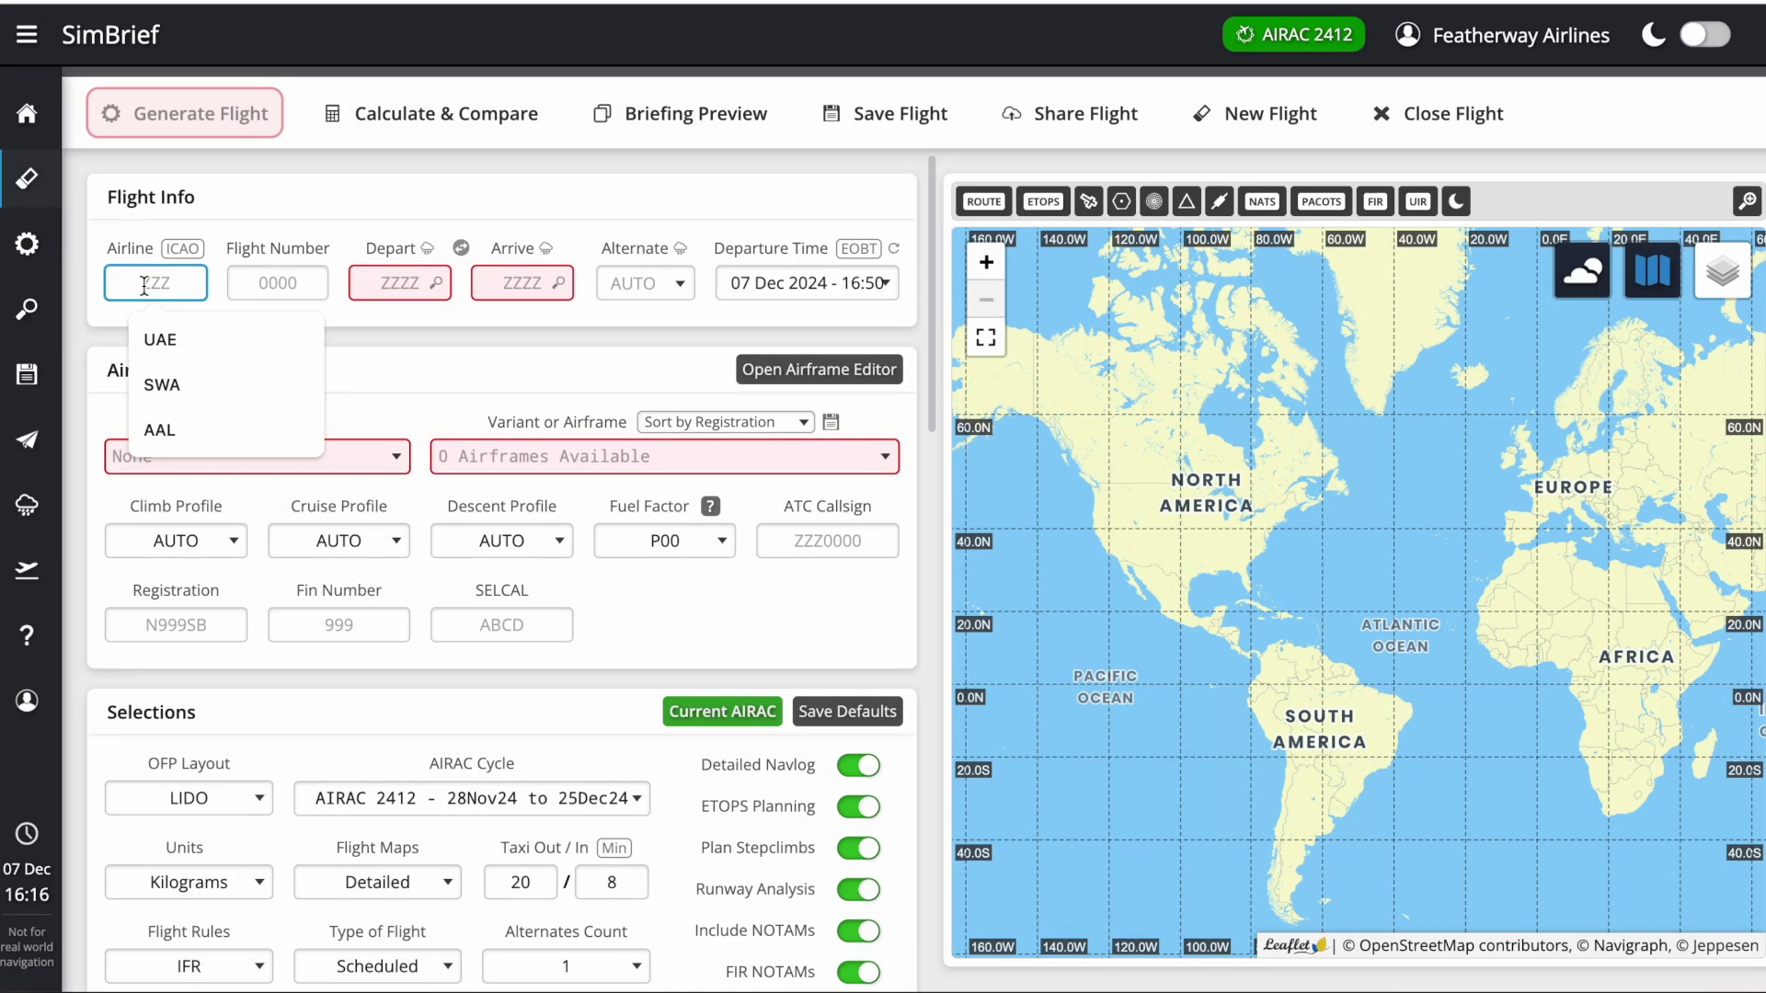
pyautogui.write('A')
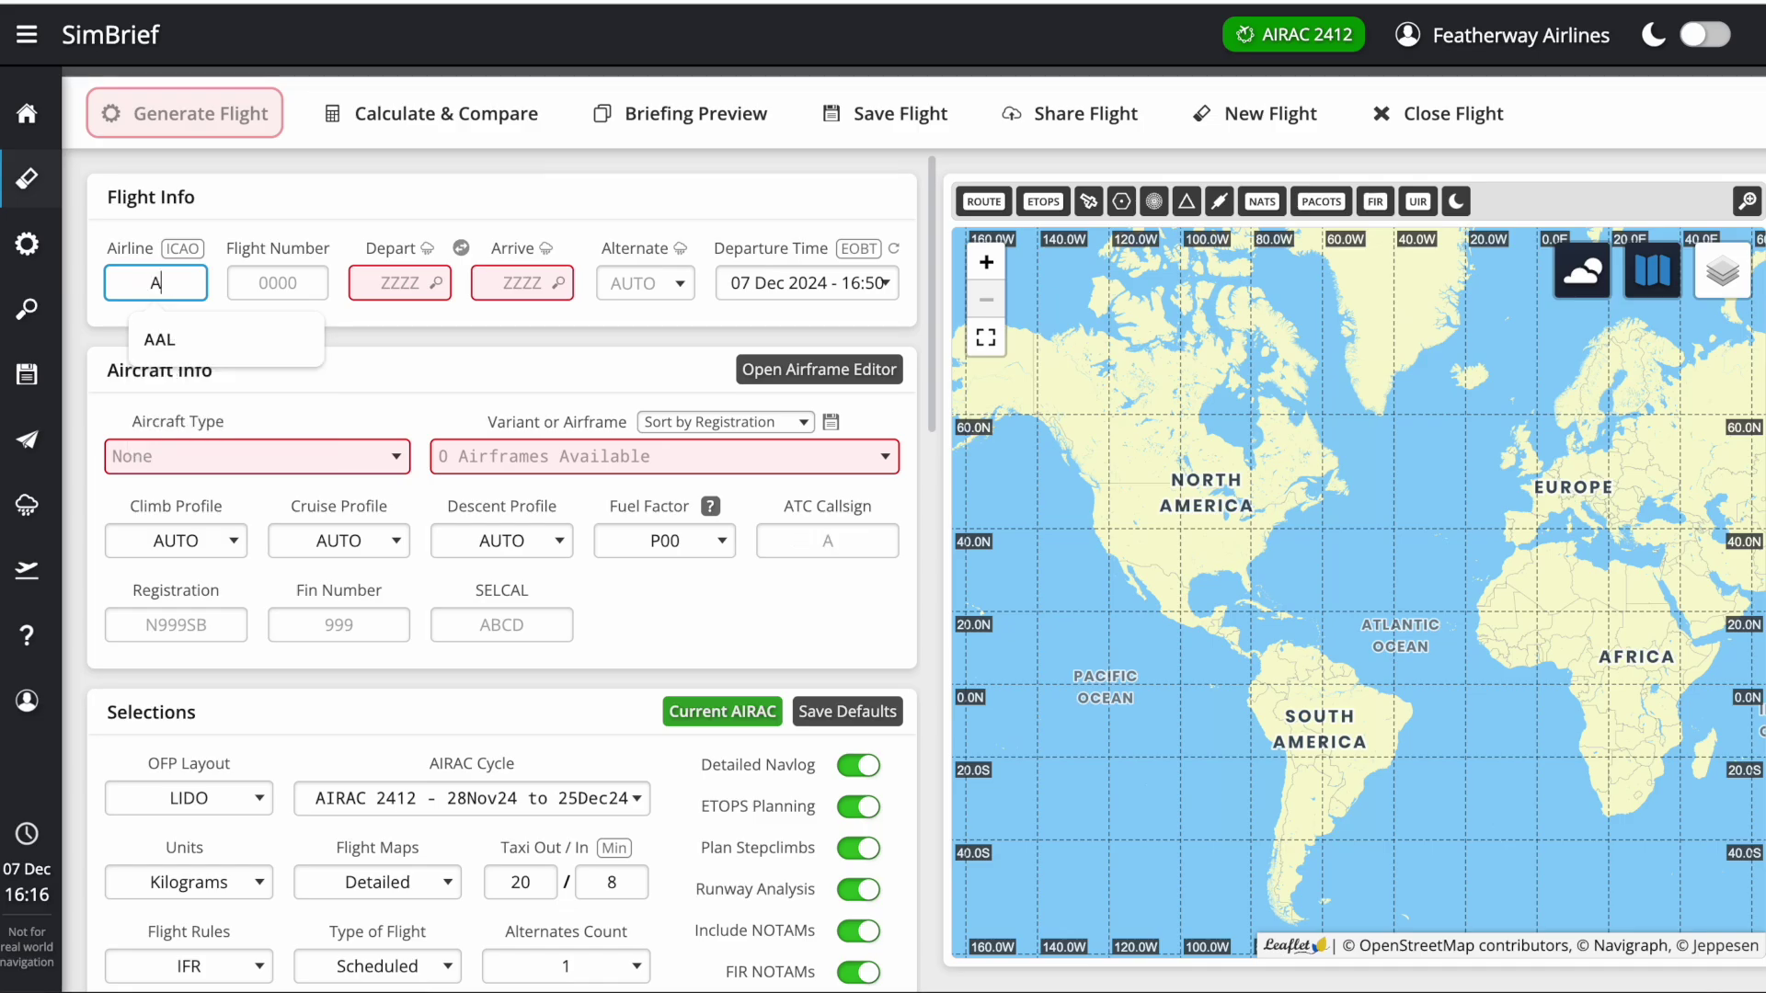
pyautogui.write('AL')
pyautogui.click(287, 285)
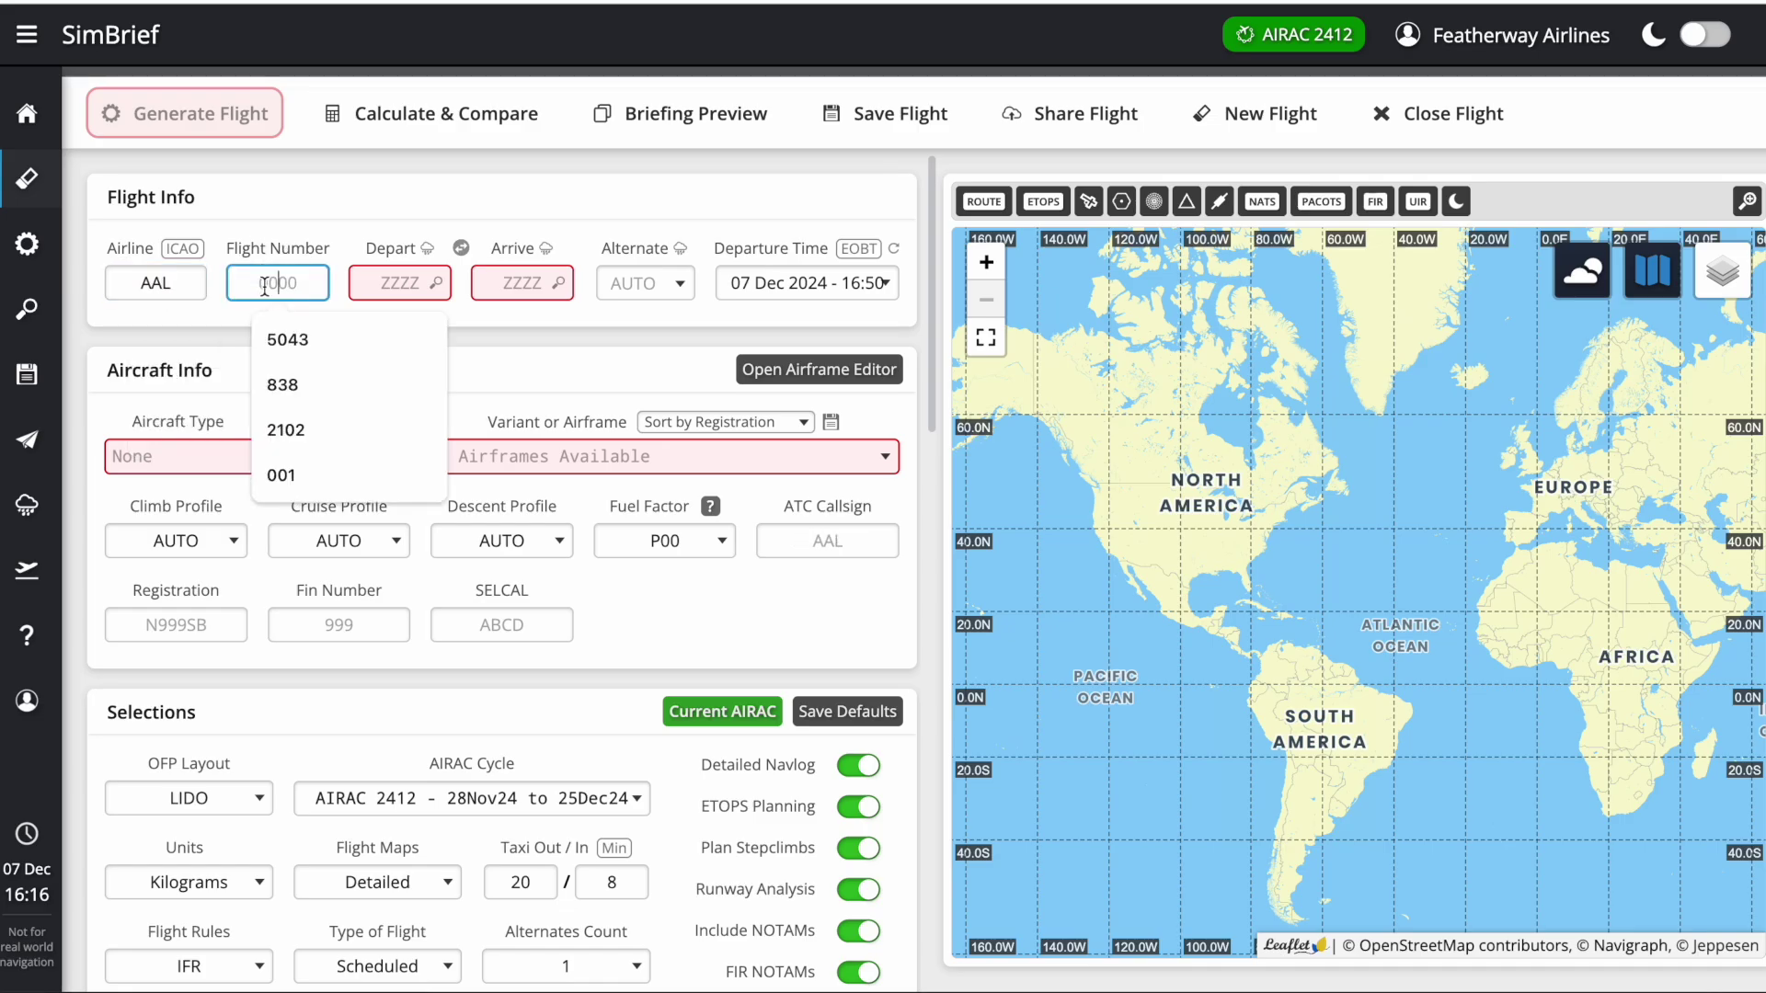
pyautogui.write('1801')
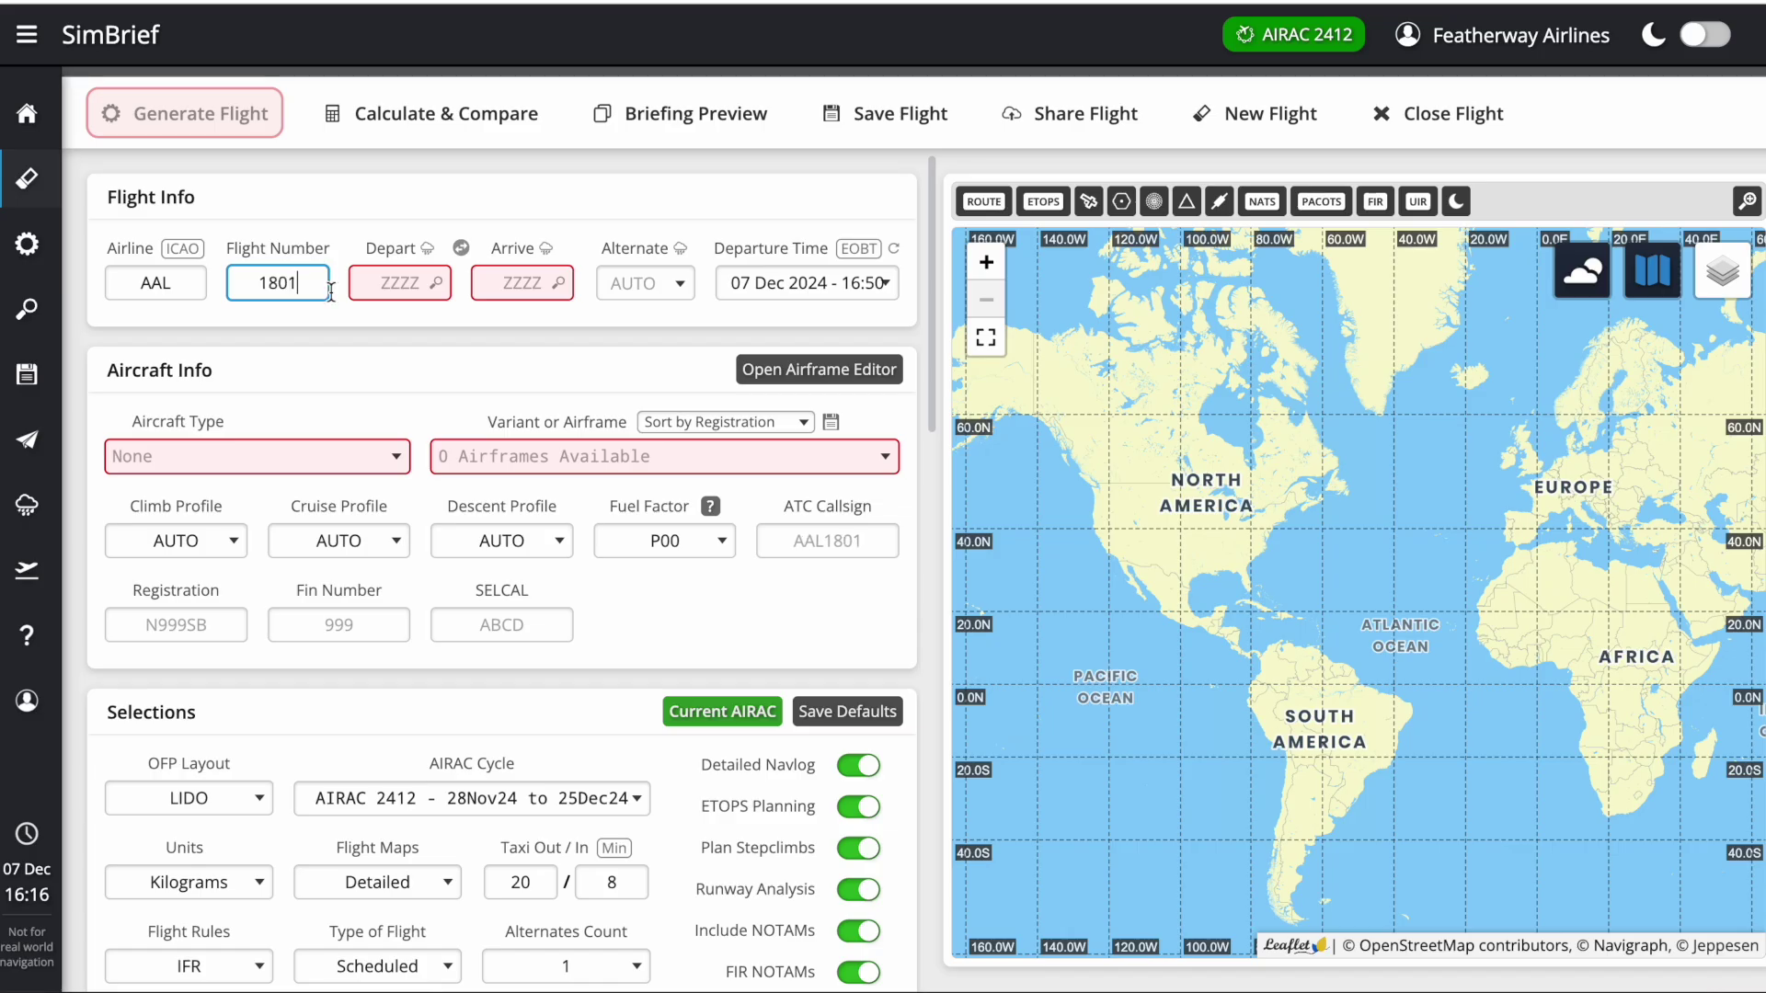
pyautogui.click(405, 286)
pyautogui.write('KCLT')
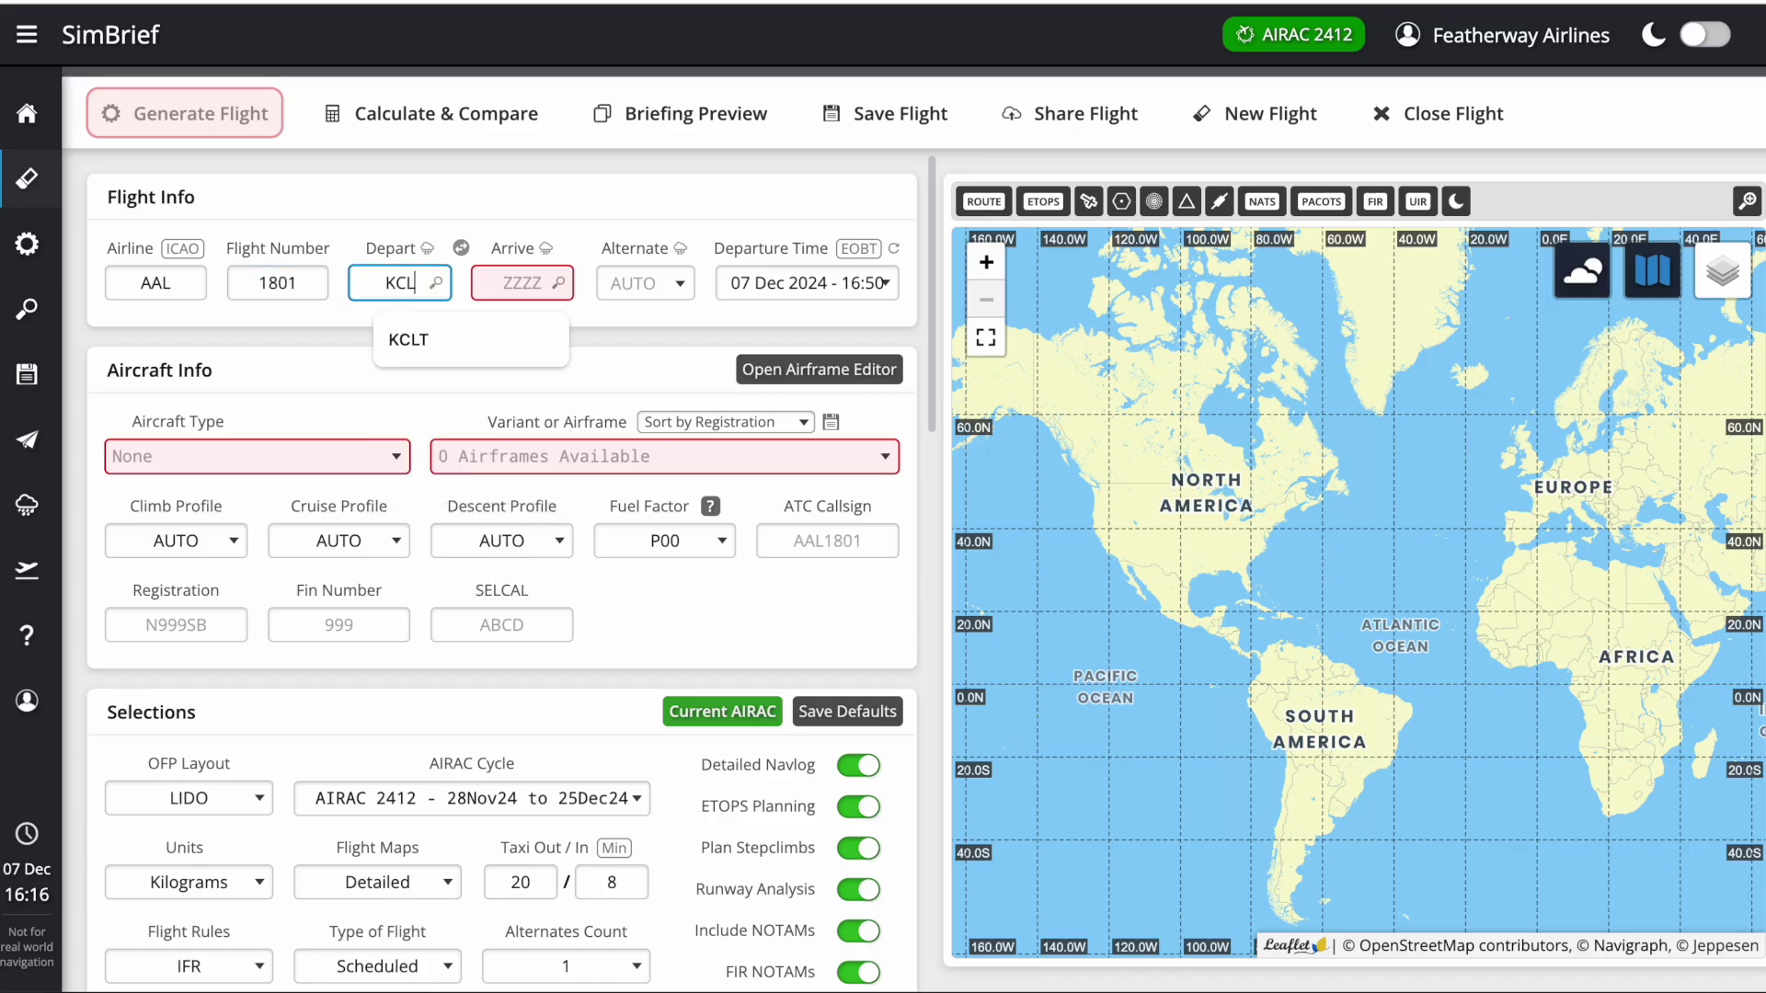
pyautogui.click(523, 286)
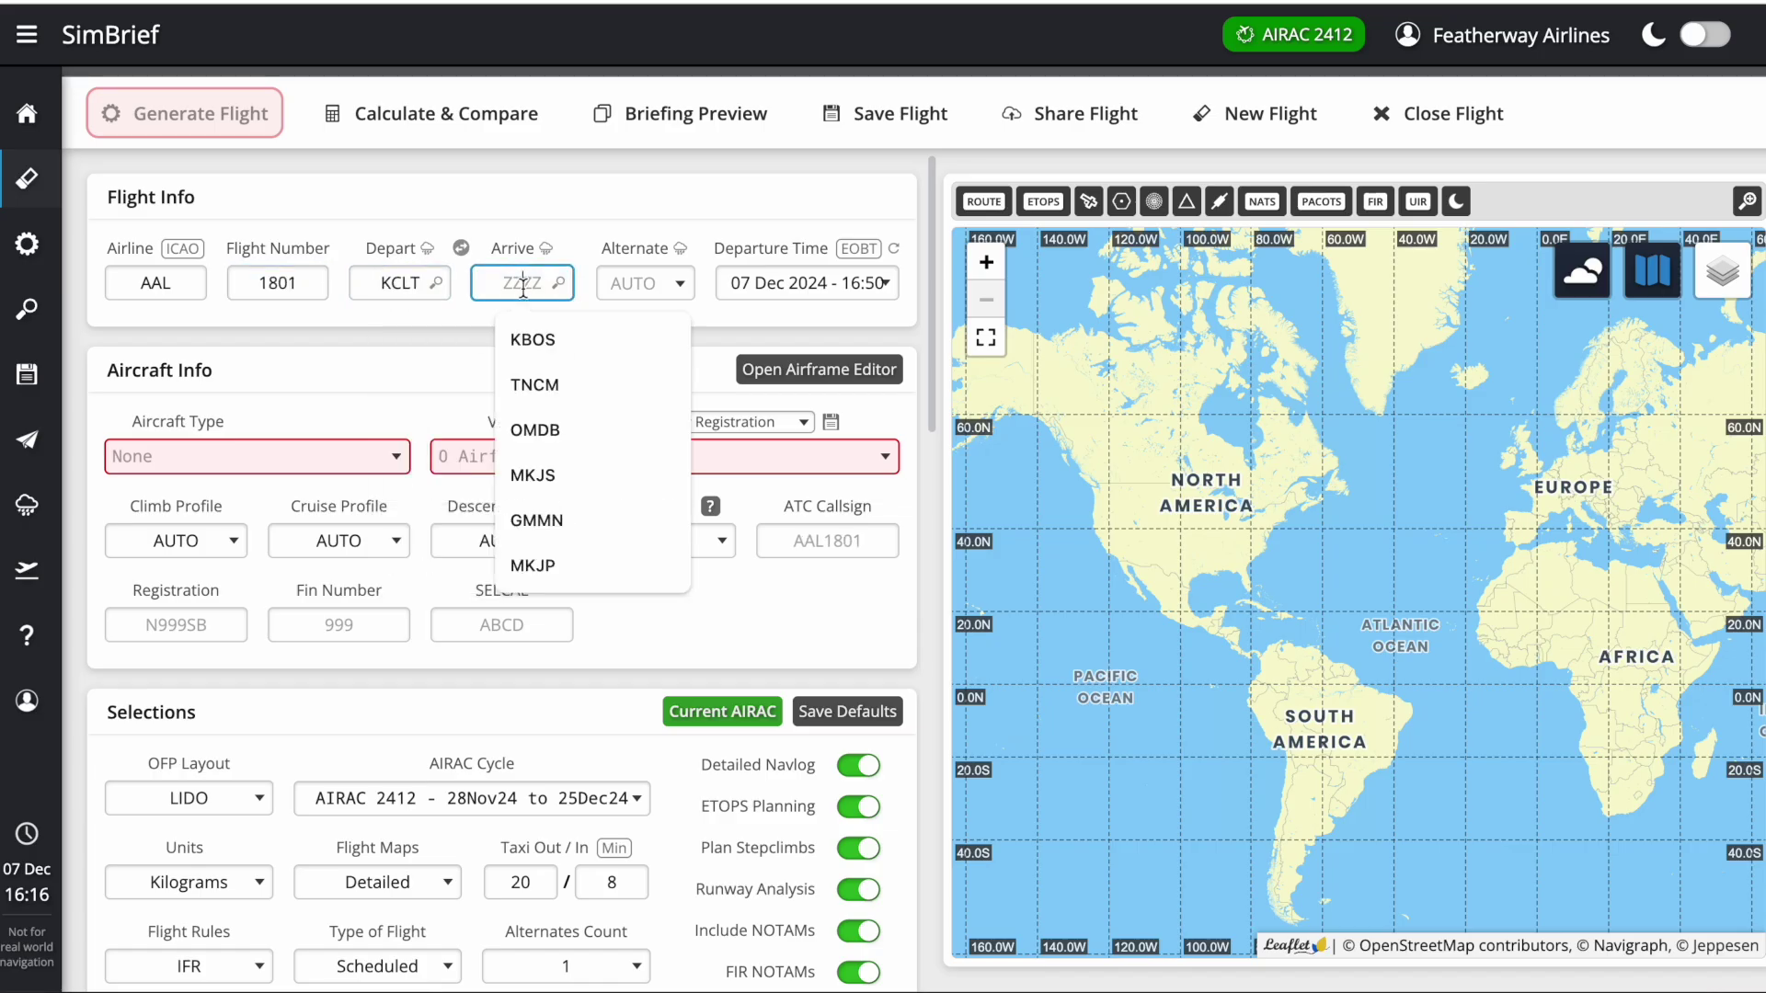
pyautogui.write('MKJS')
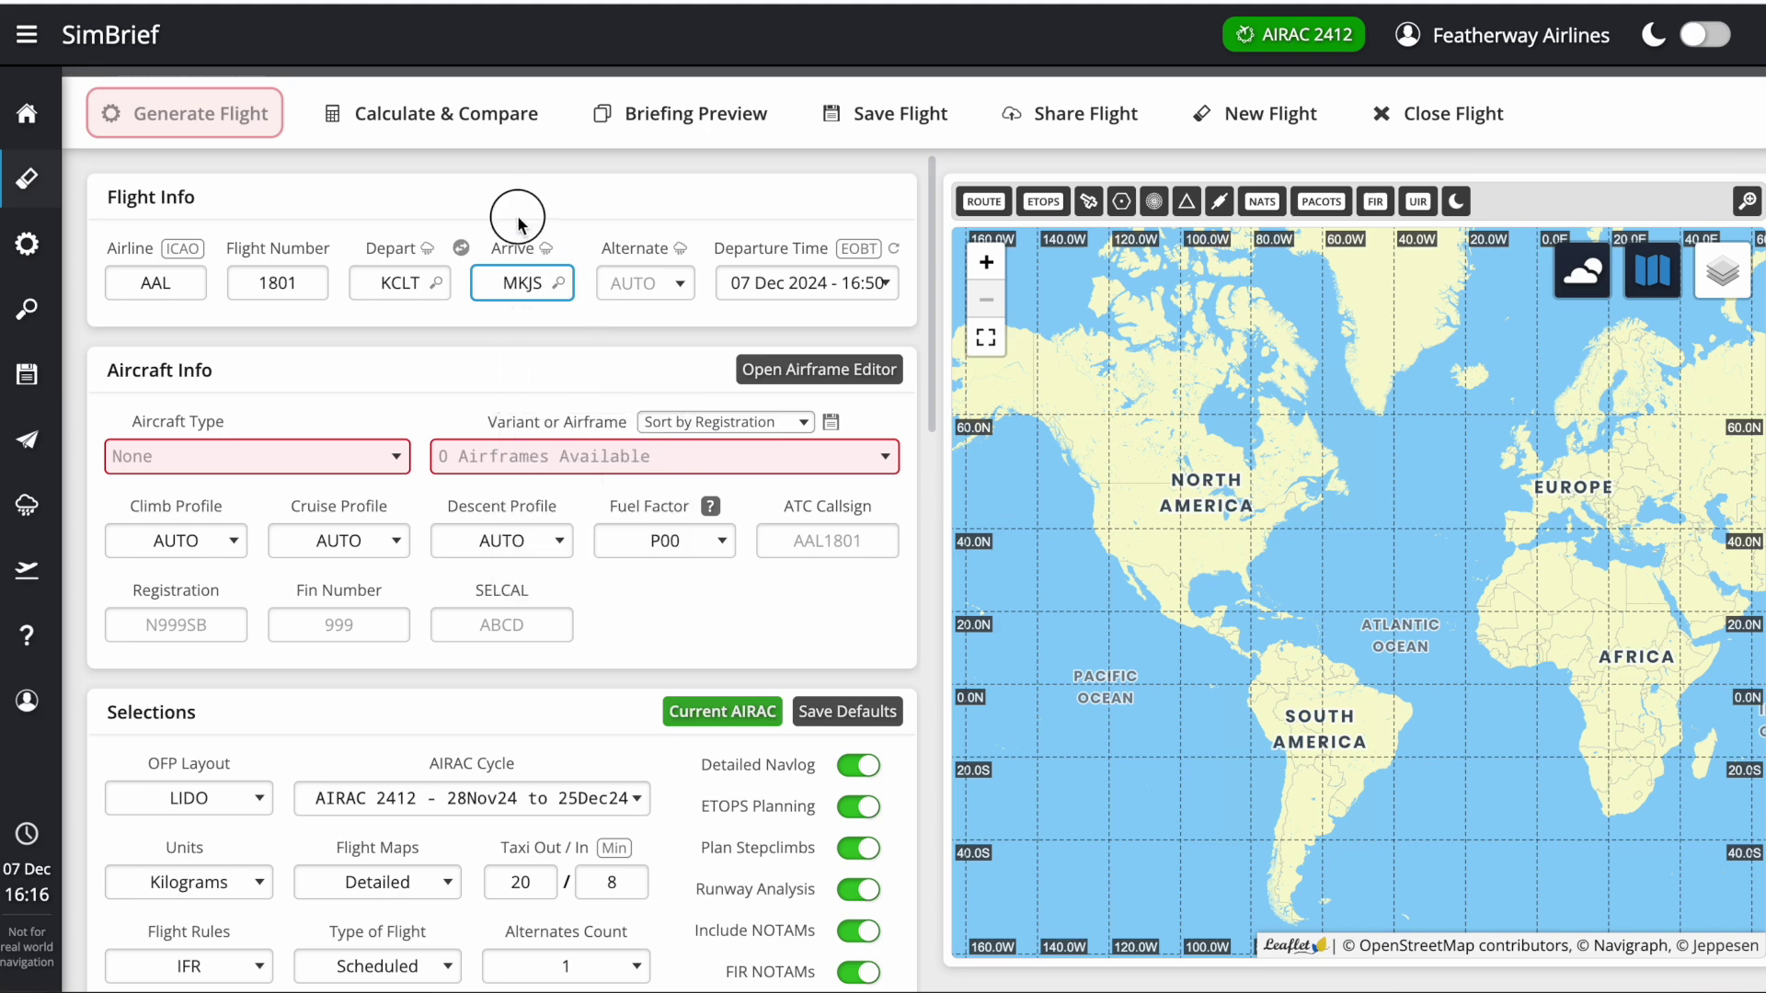
# Set the aircraft type to A21N - A321-251N
pyautogui.click(520, 226)
pyautogui.click(355, 460)
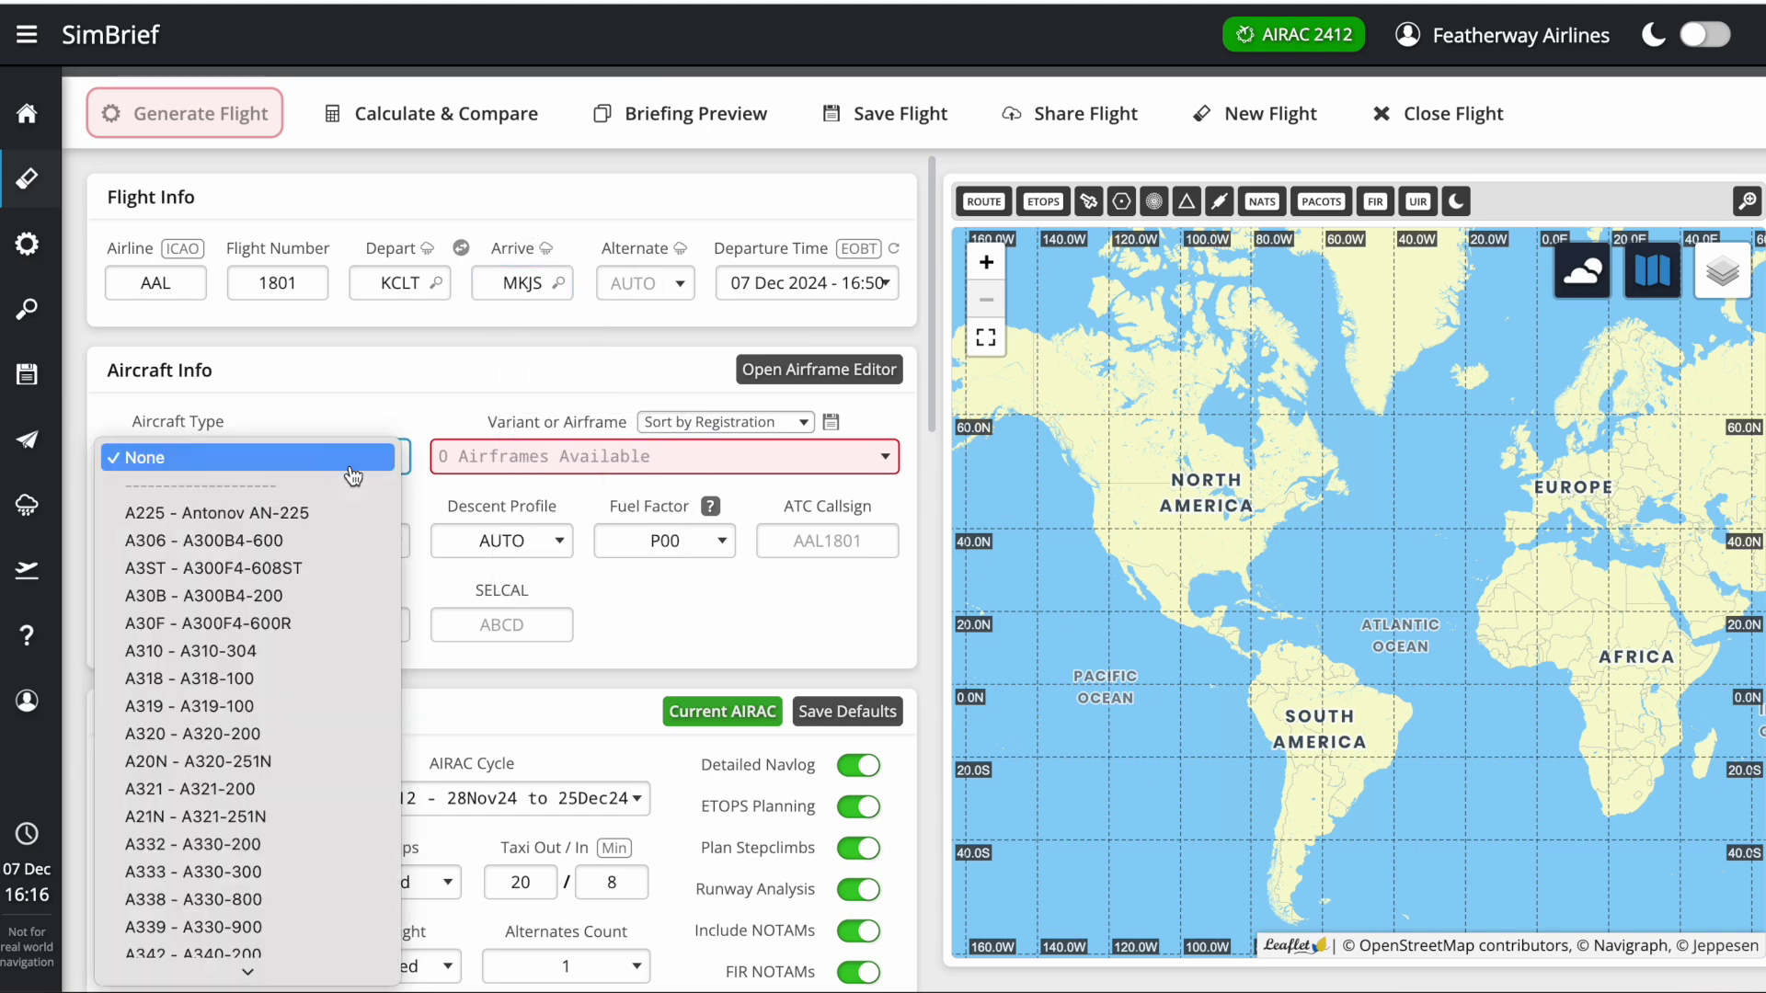
pyautogui.click(296, 817)
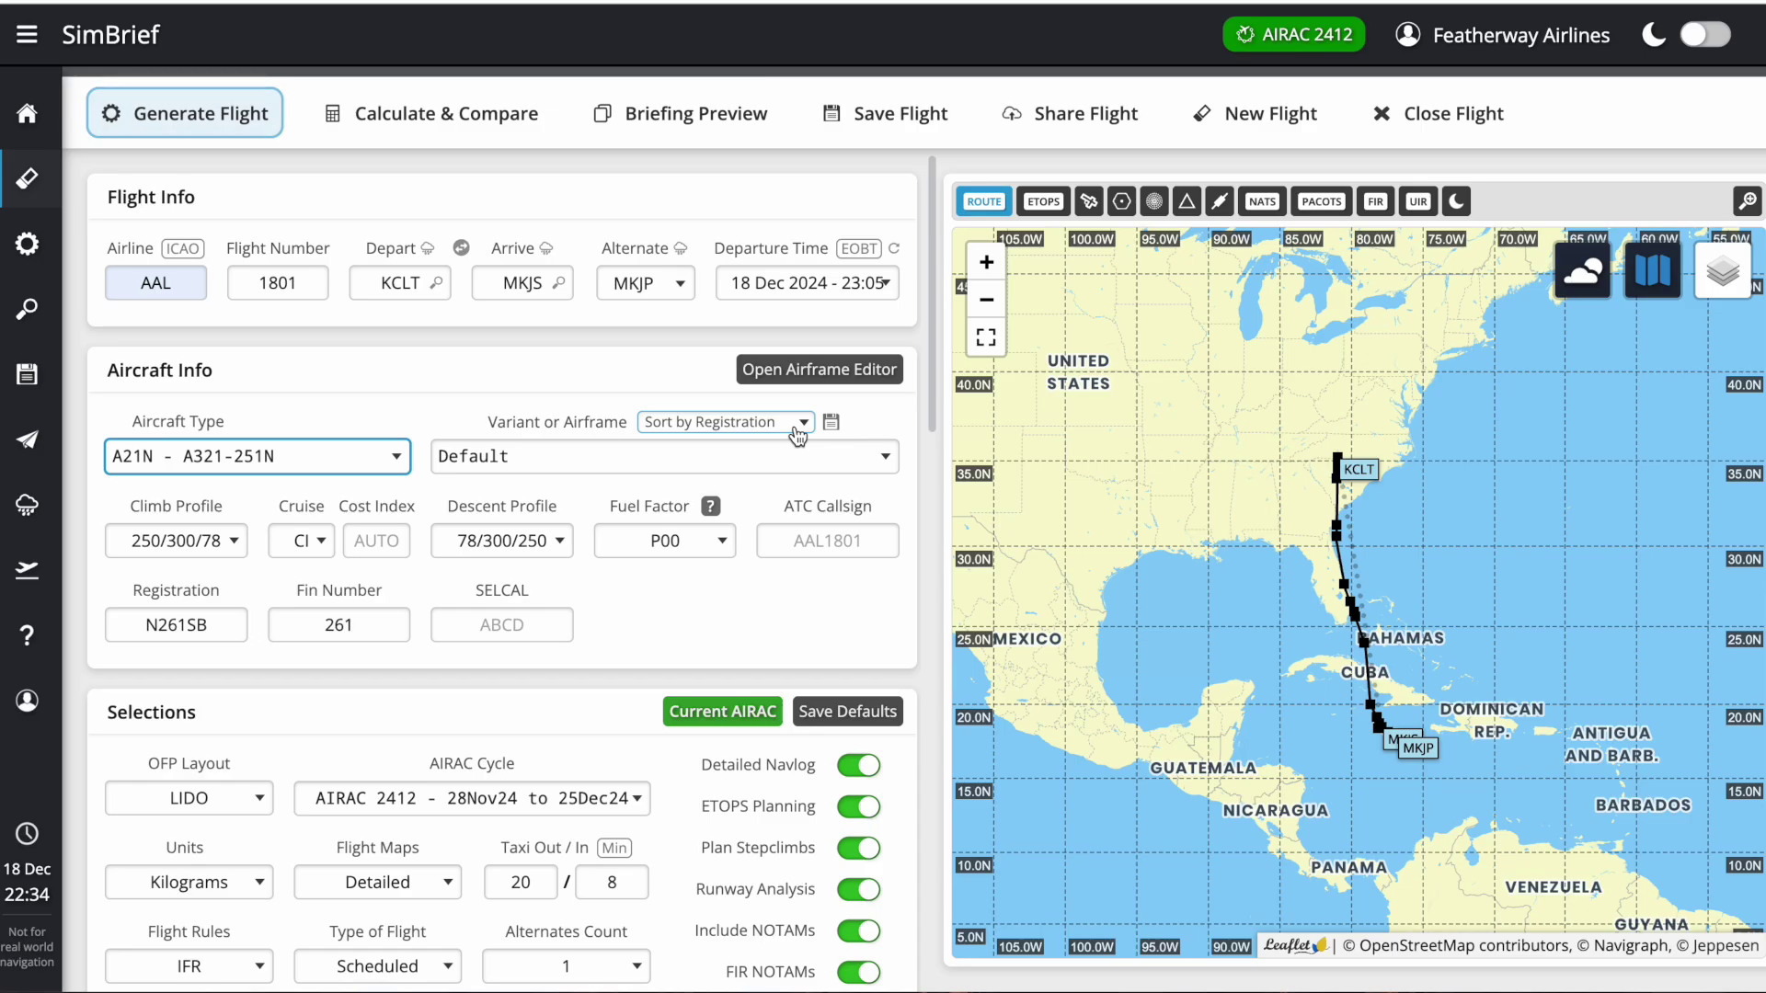
pyautogui.scroll(3, 1258, 511)
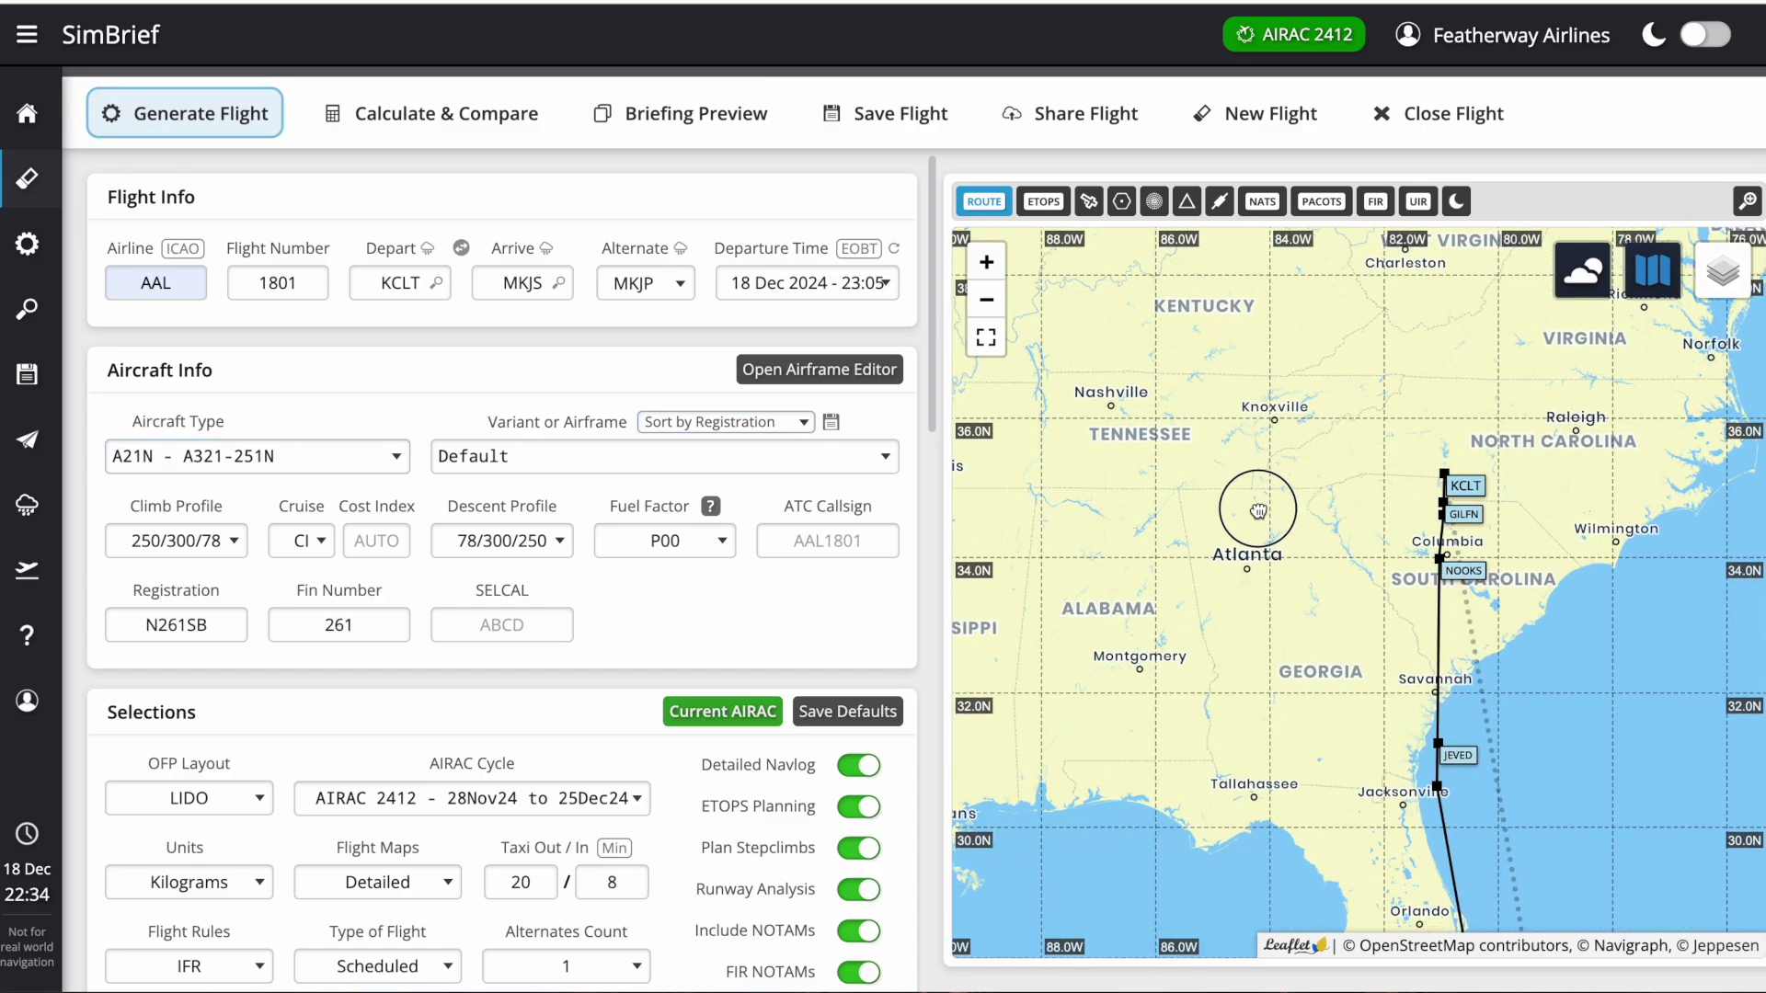
pyautogui.moveTo(1258, 511); pyautogui.dragTo(1127, 361)
pyautogui.scroll(-5, 564, 655)
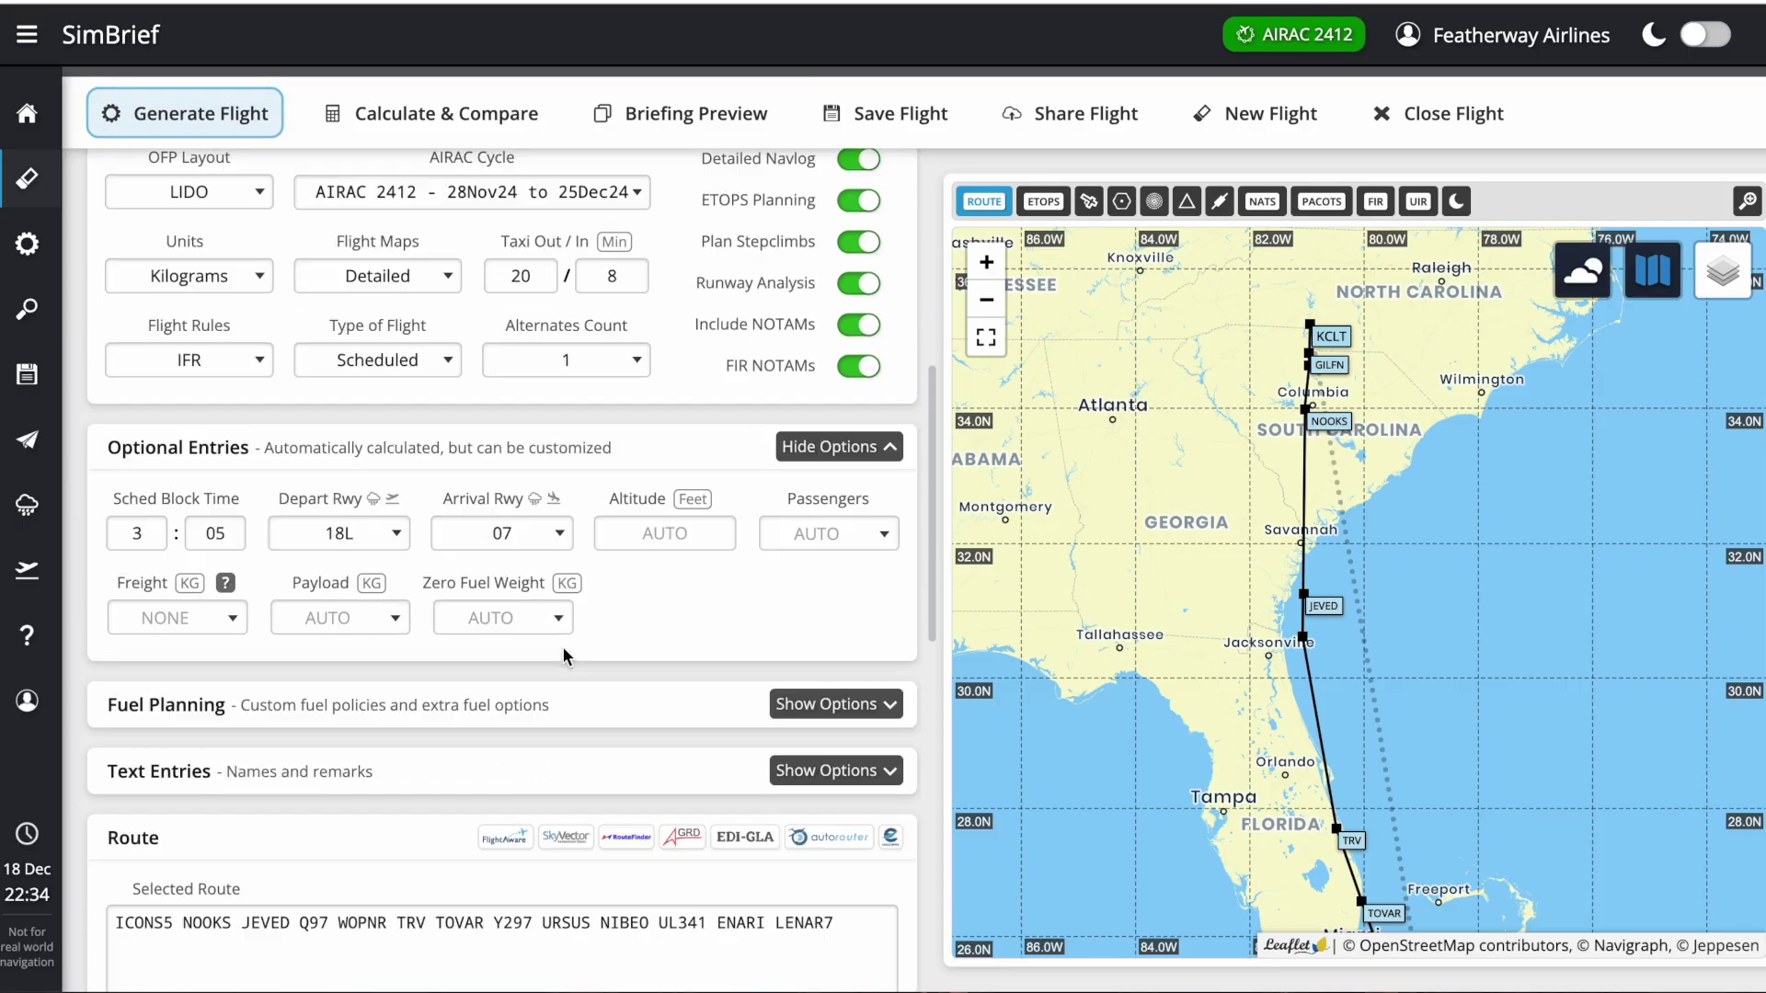
pyautogui.scroll(-3, 564, 656)
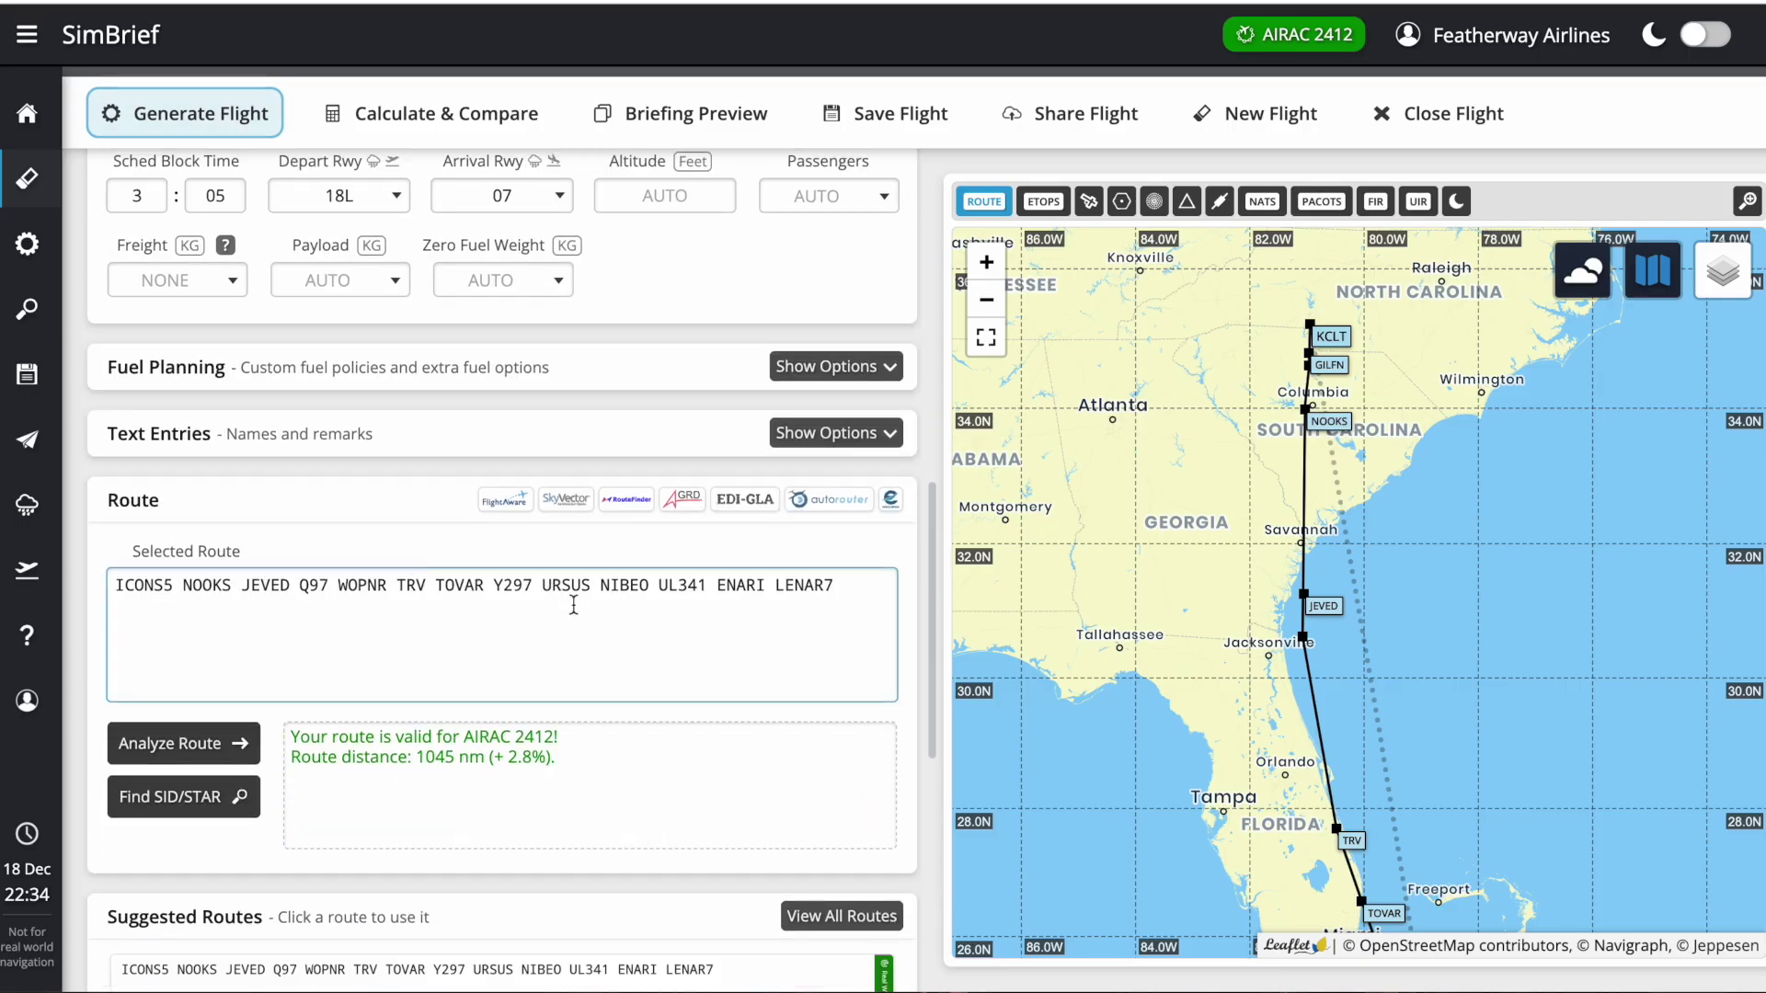
pyautogui.click(155, 580)
pyautogui.moveTo(775, 585)
pyautogui.mouseDown()
pyautogui.moveTo(815, 580)
pyautogui.moveTo(762, 572)
pyautogui.mouseUp()
pyautogui.click(454, 625)
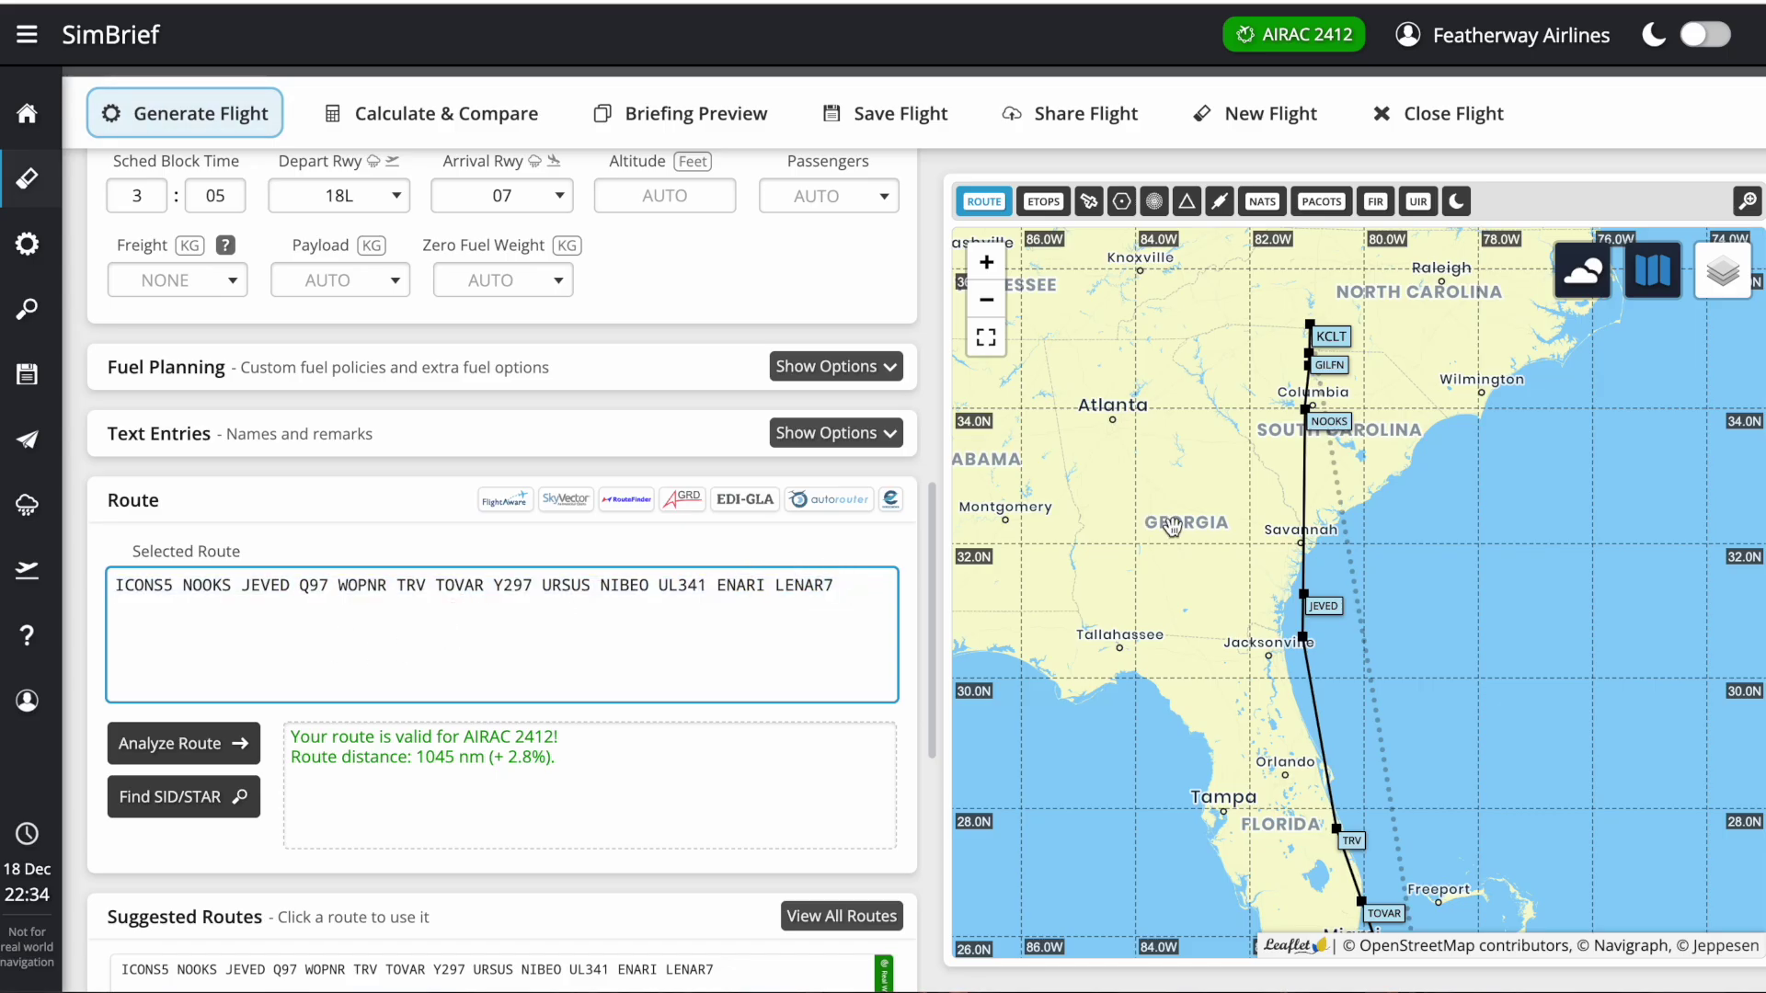
pyautogui.scroll(15, 631, 454)
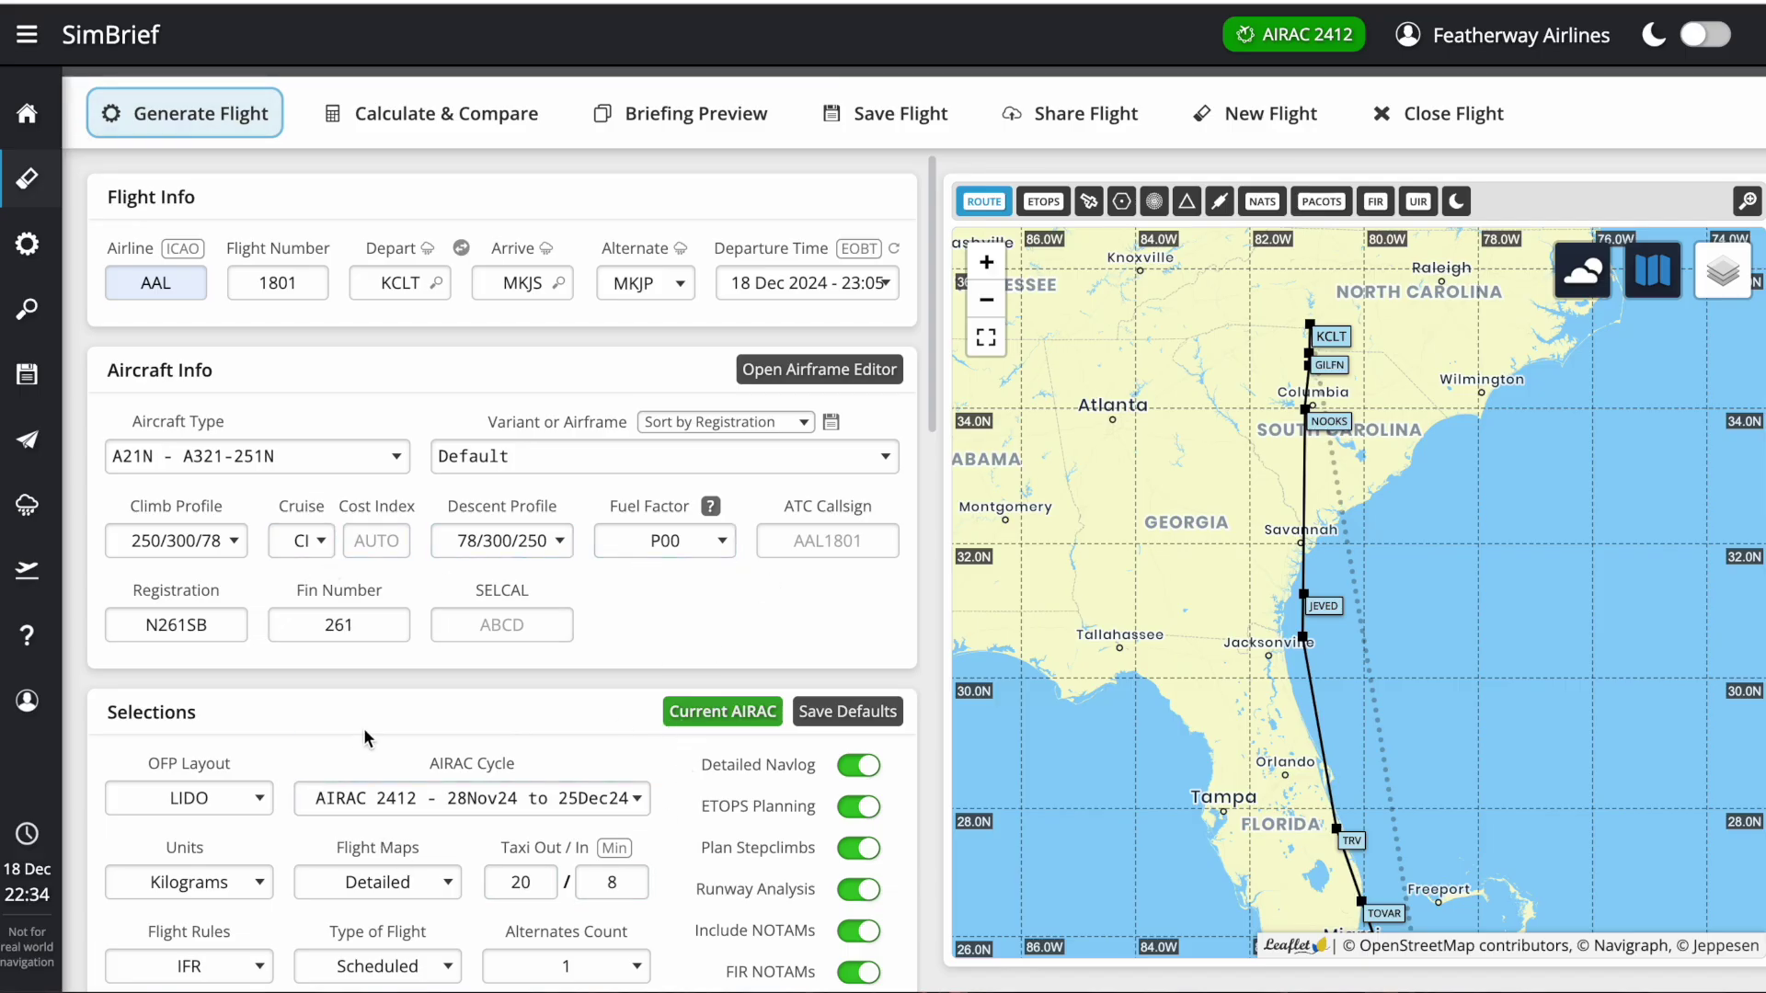
pyautogui.scroll(-3, 368, 737)
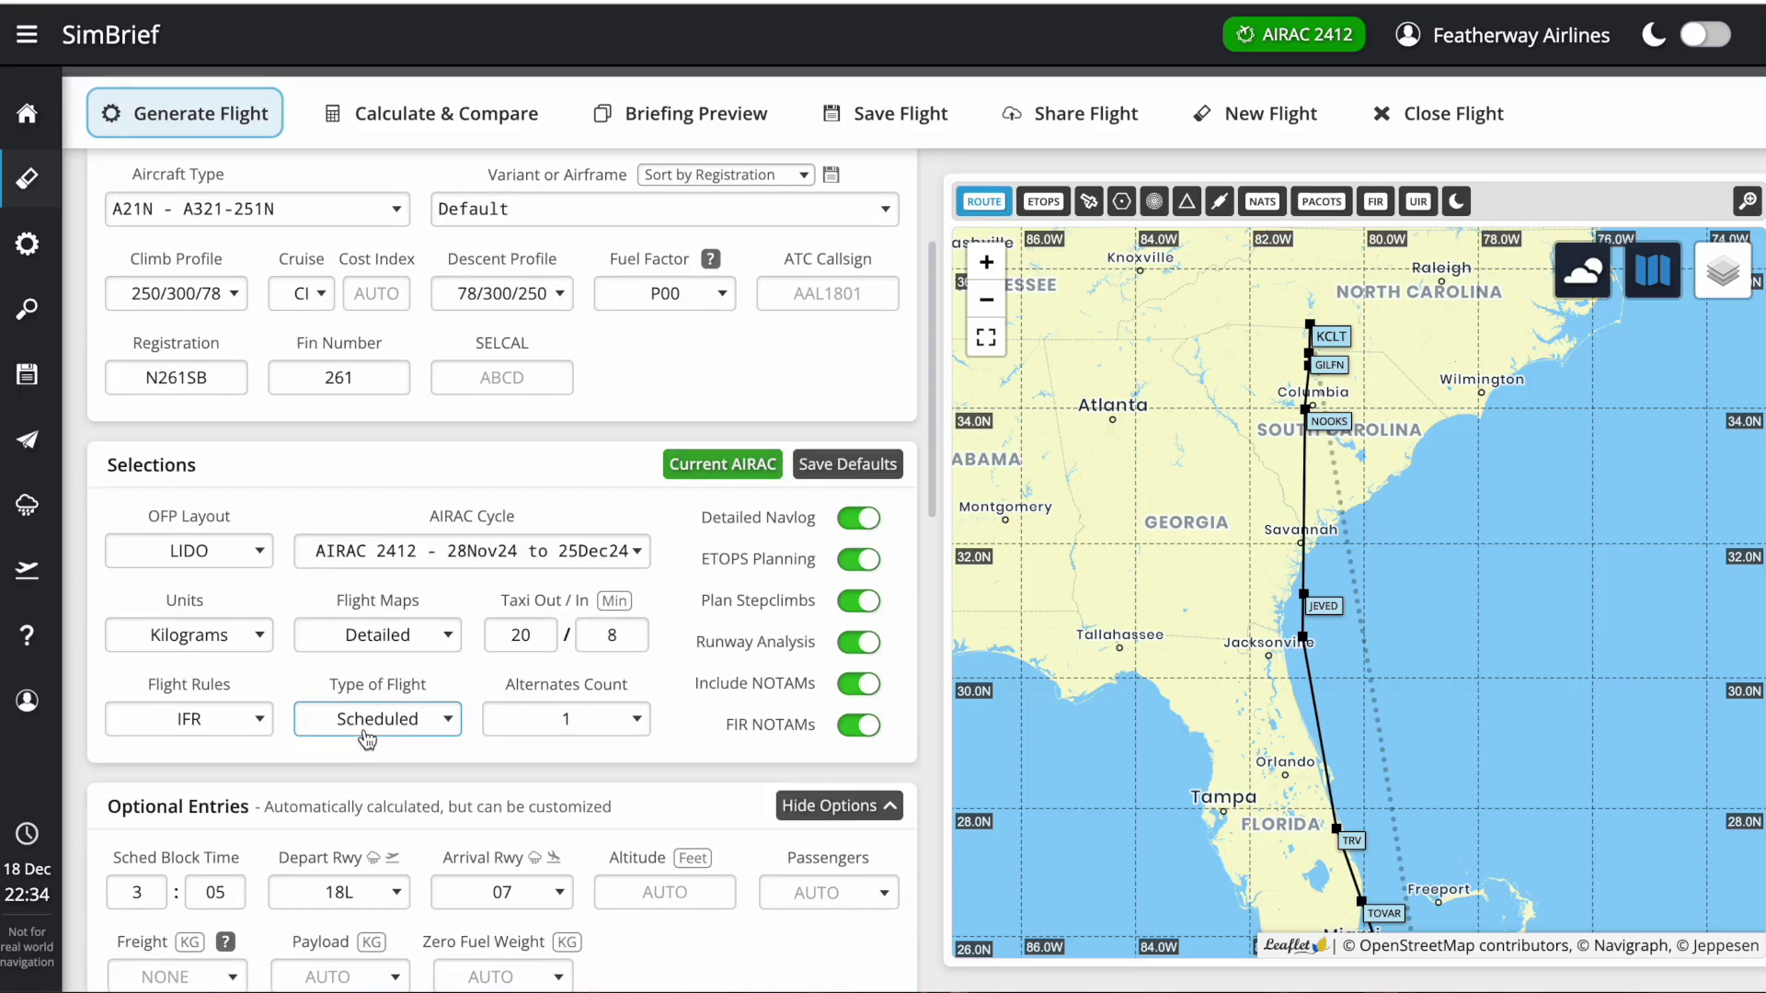
pyautogui.scroll(-5, 367, 736)
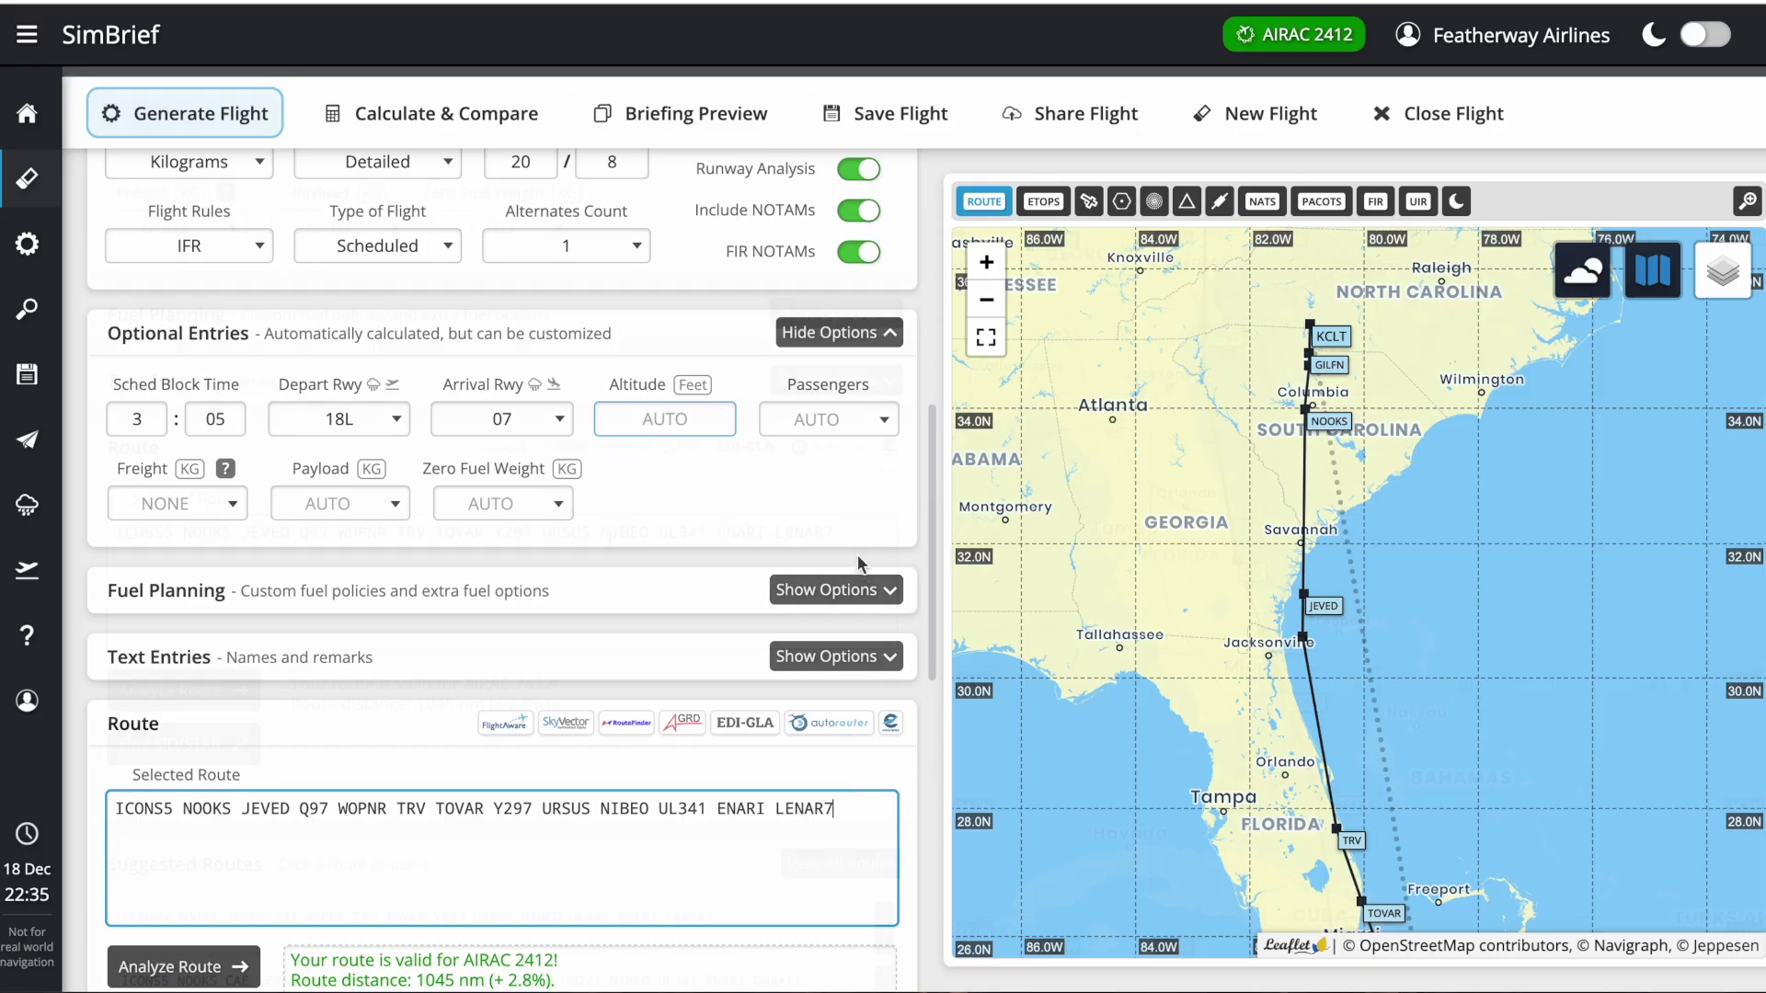
pyautogui.scroll(-6, 612, 543)
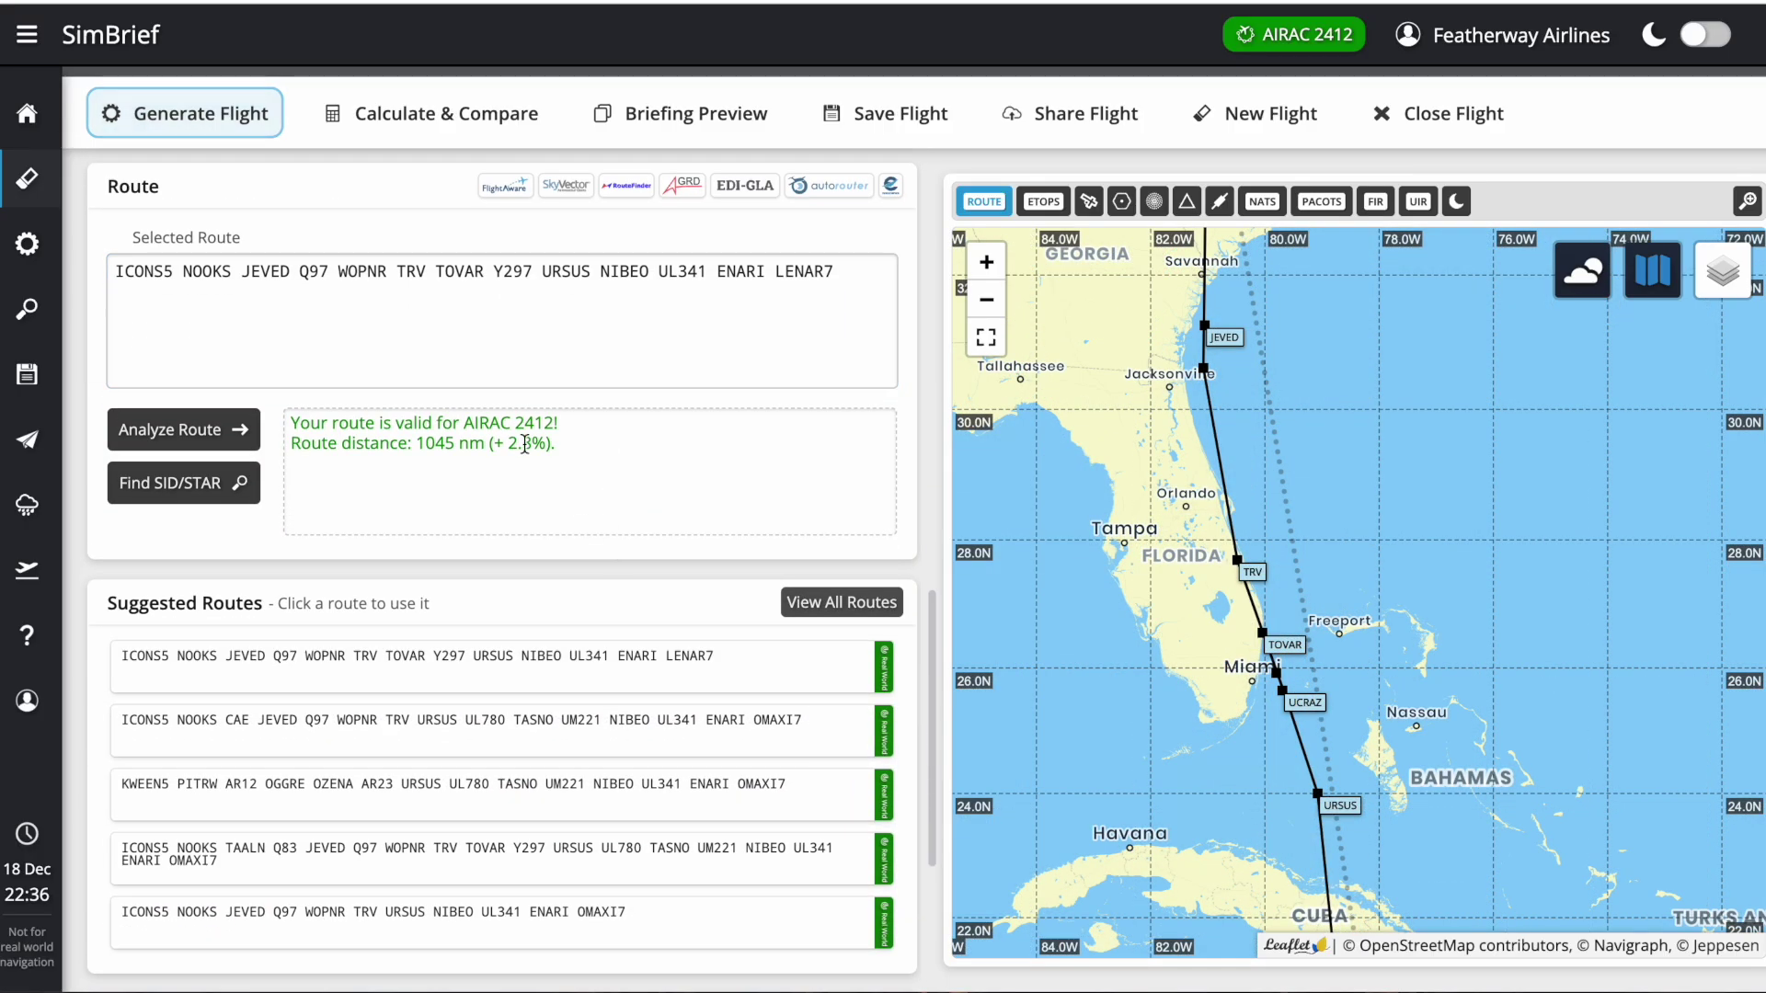
# Select the current route string and look through the Suggested Routes list
pyautogui.moveTo(426, 270); pyautogui.dragTo(522, 271)
pyautogui.click(450, 280)
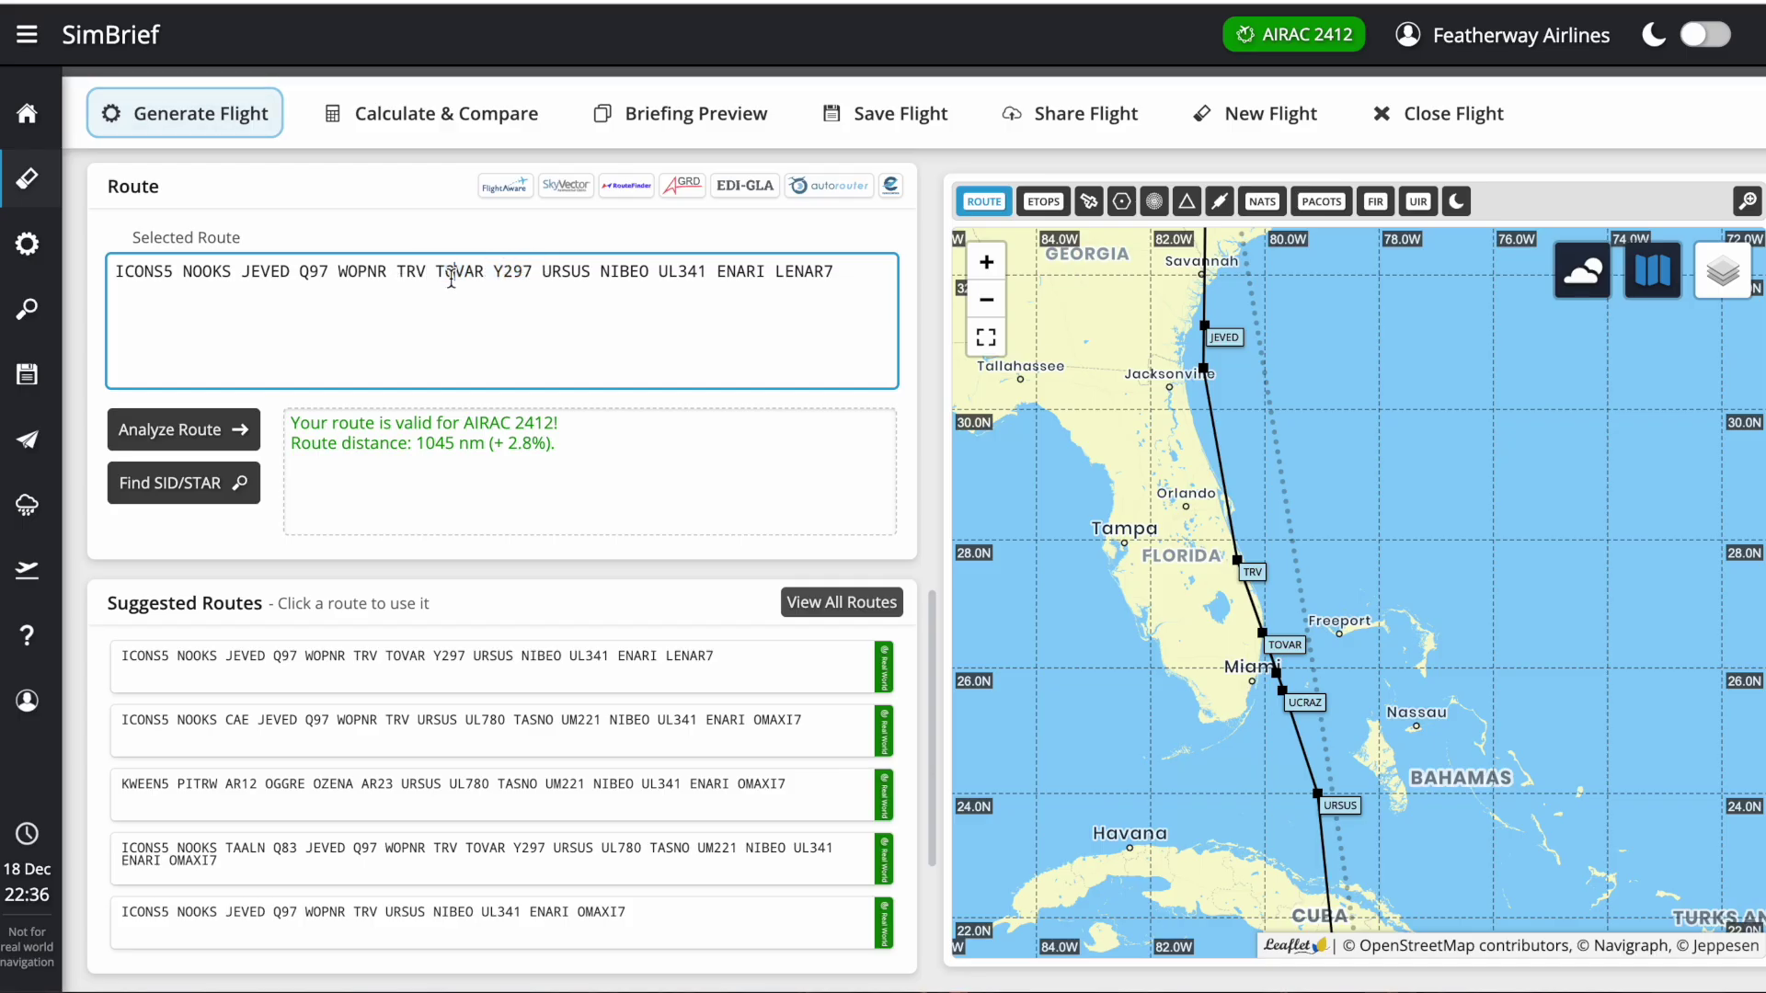
pyautogui.tripleClick(213, 276)
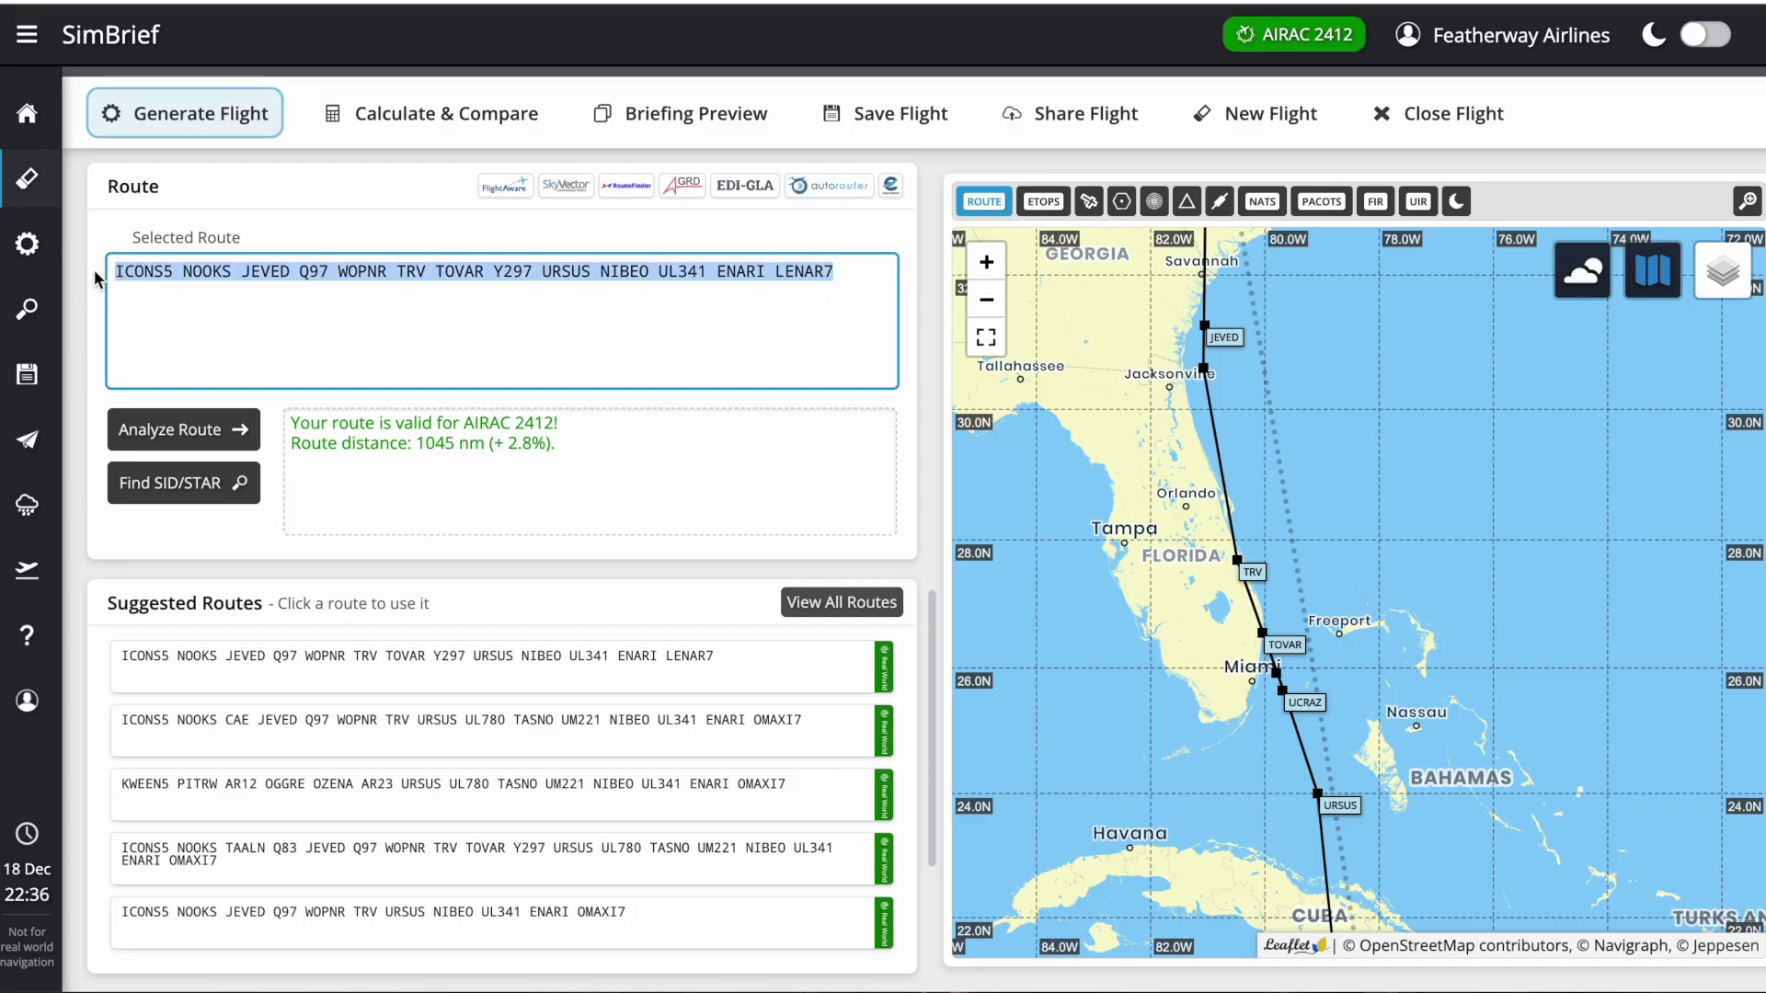
pyautogui.scroll(-2, 1280, 509)
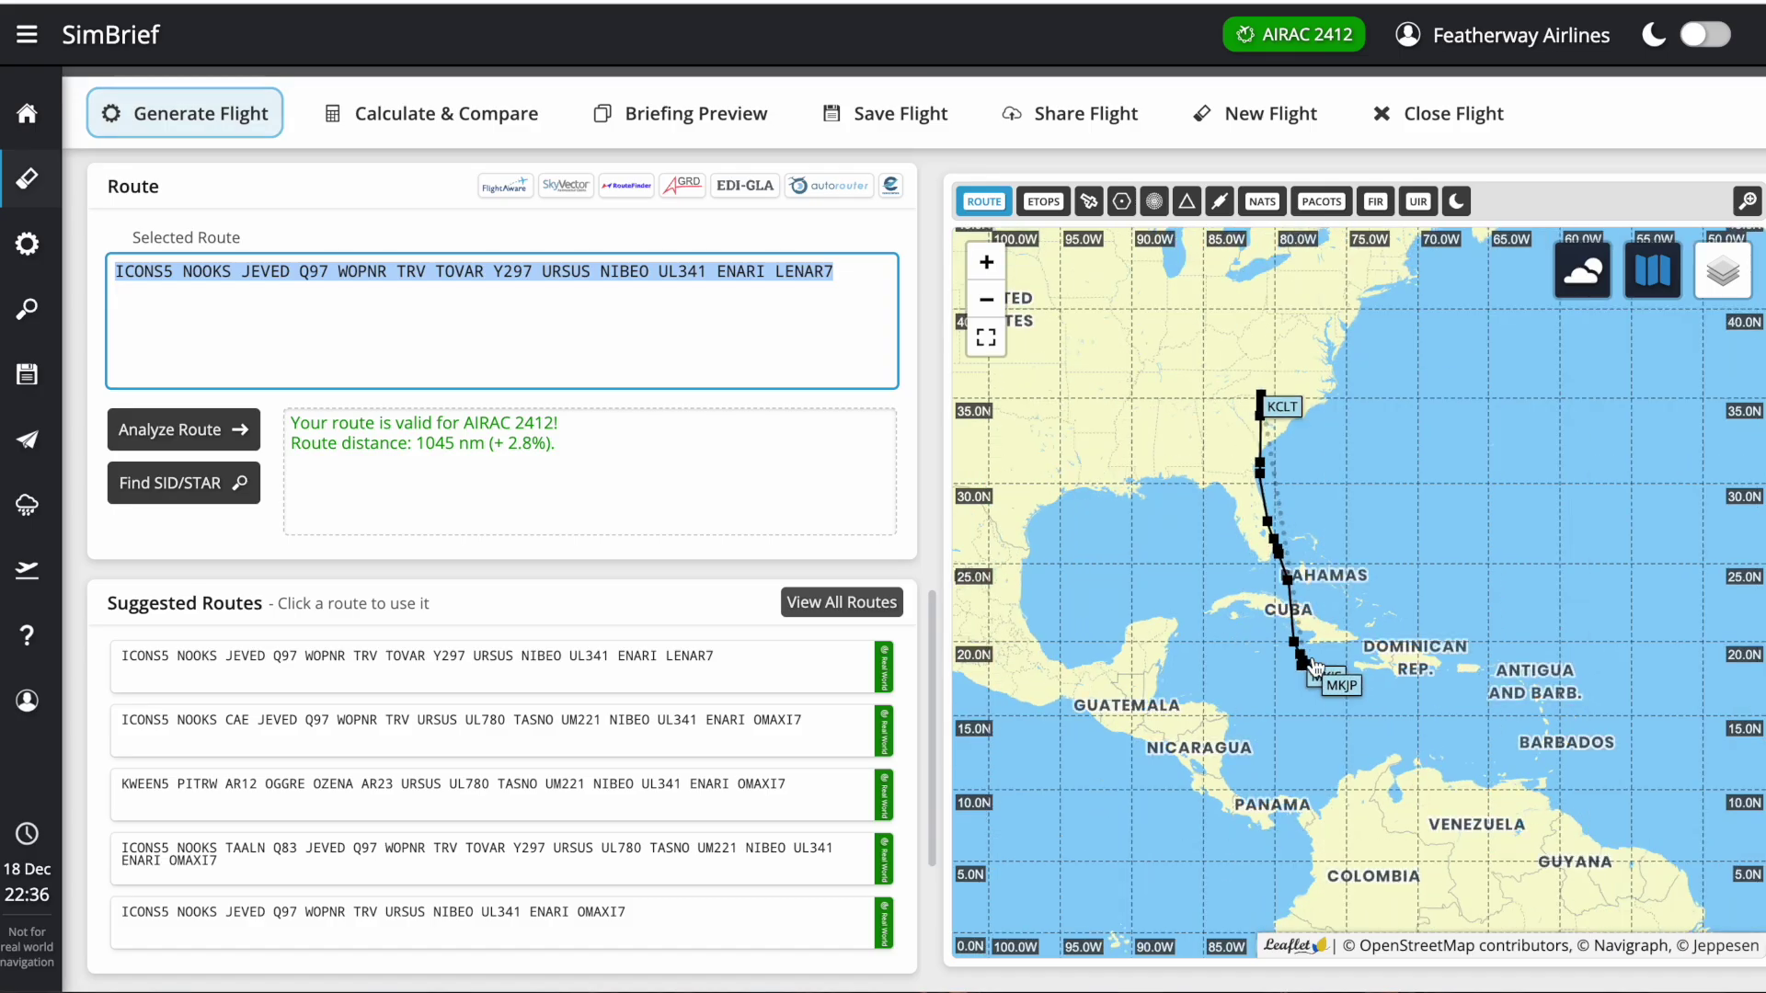
pyautogui.scroll(1, 1312, 657)
pyautogui.scroll(3, 1306, 690)
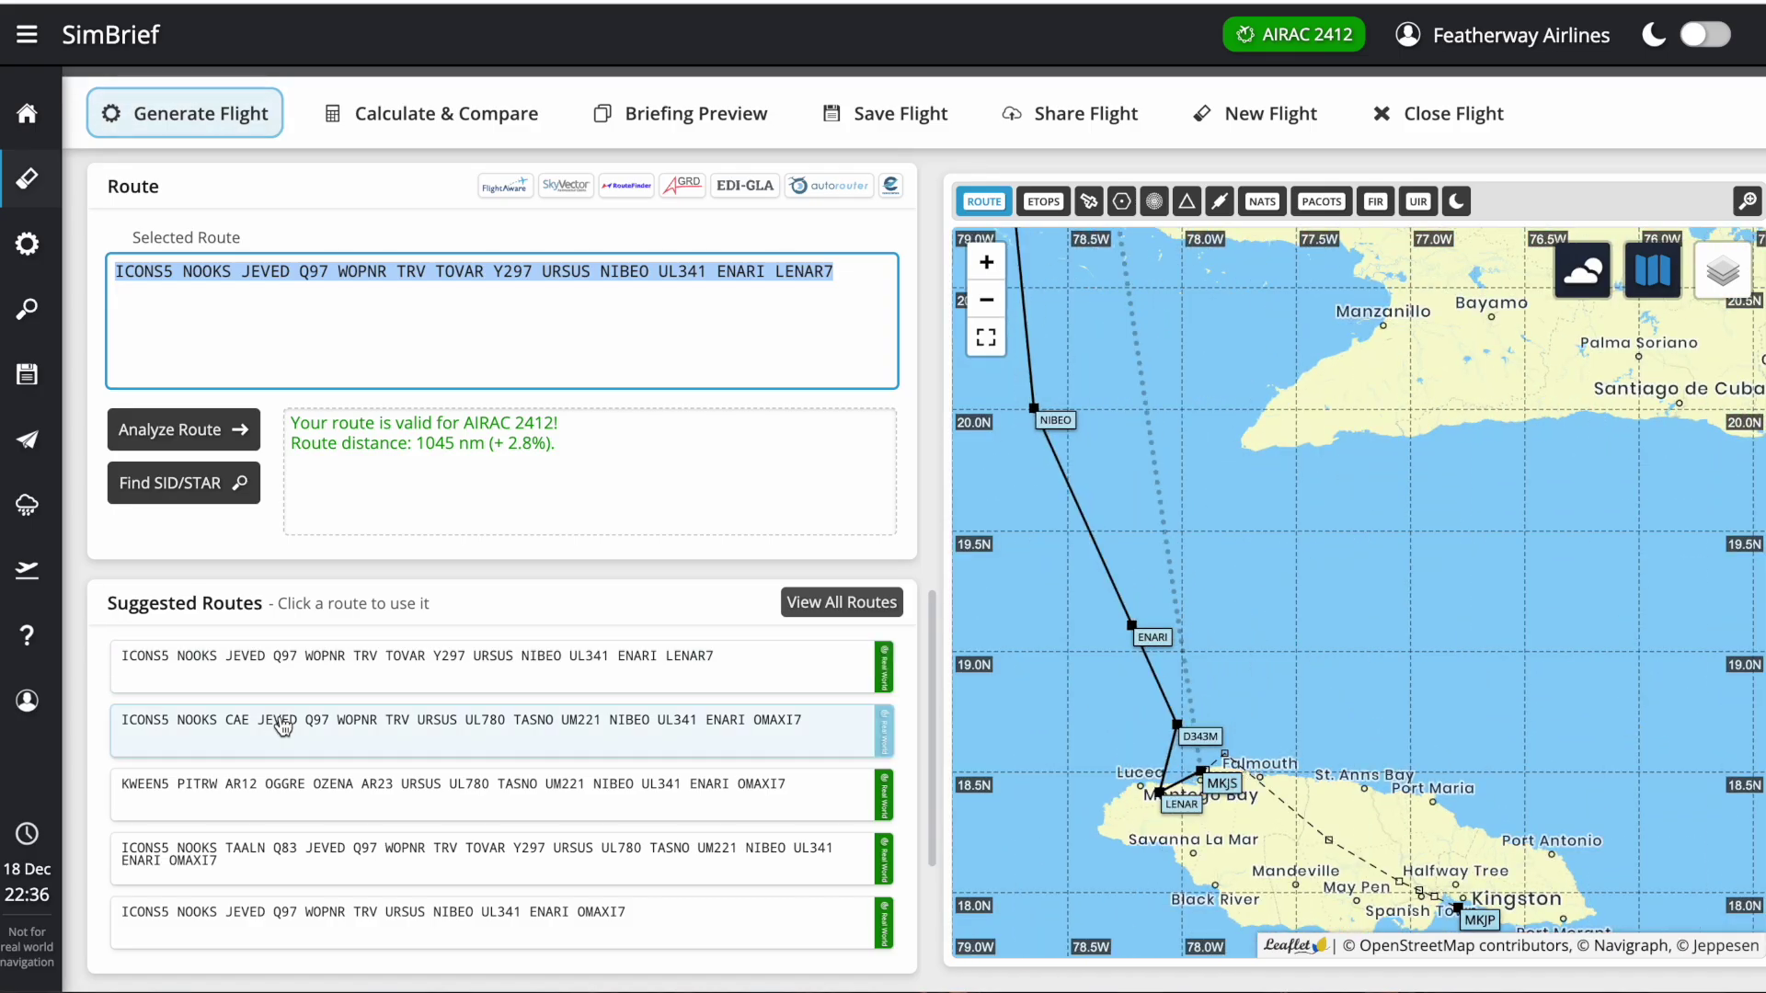
pyautogui.scroll(-1, 267, 754)
pyautogui.scroll(-1, 254, 801)
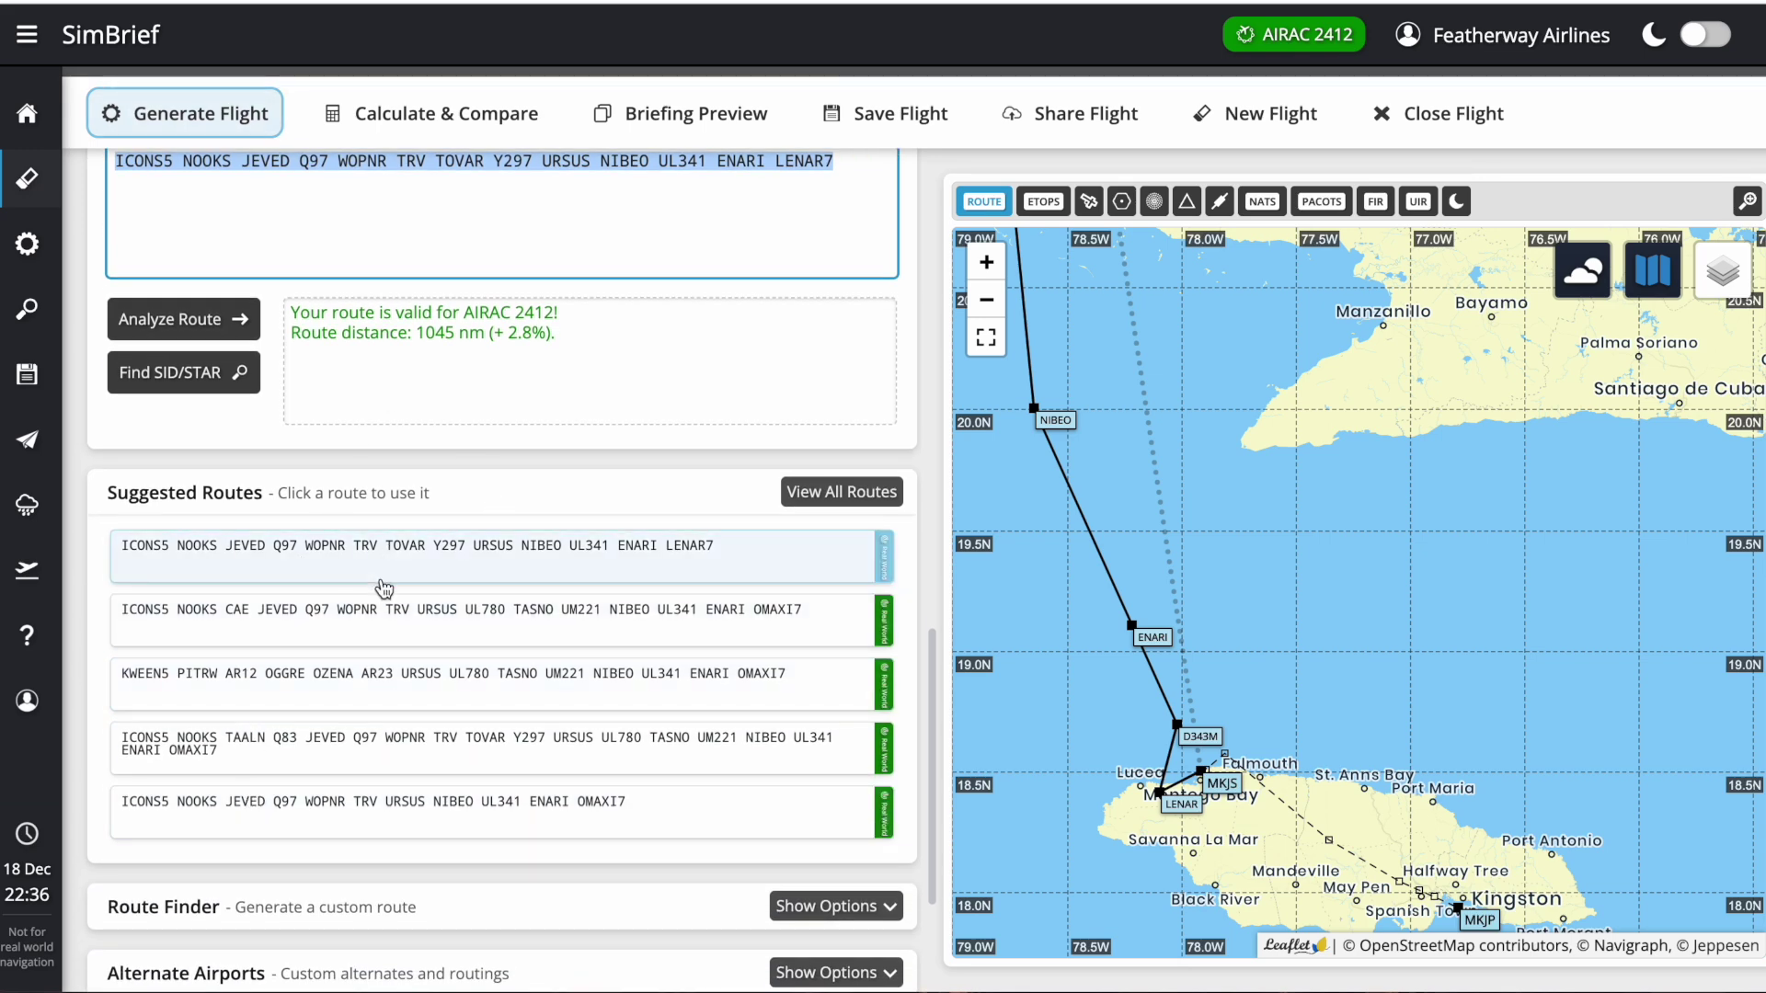
# Try the CAE/OMAXI7 and TAALN/Q83 routes, then reload the first route ending LENAR7
pyautogui.click(402, 626)
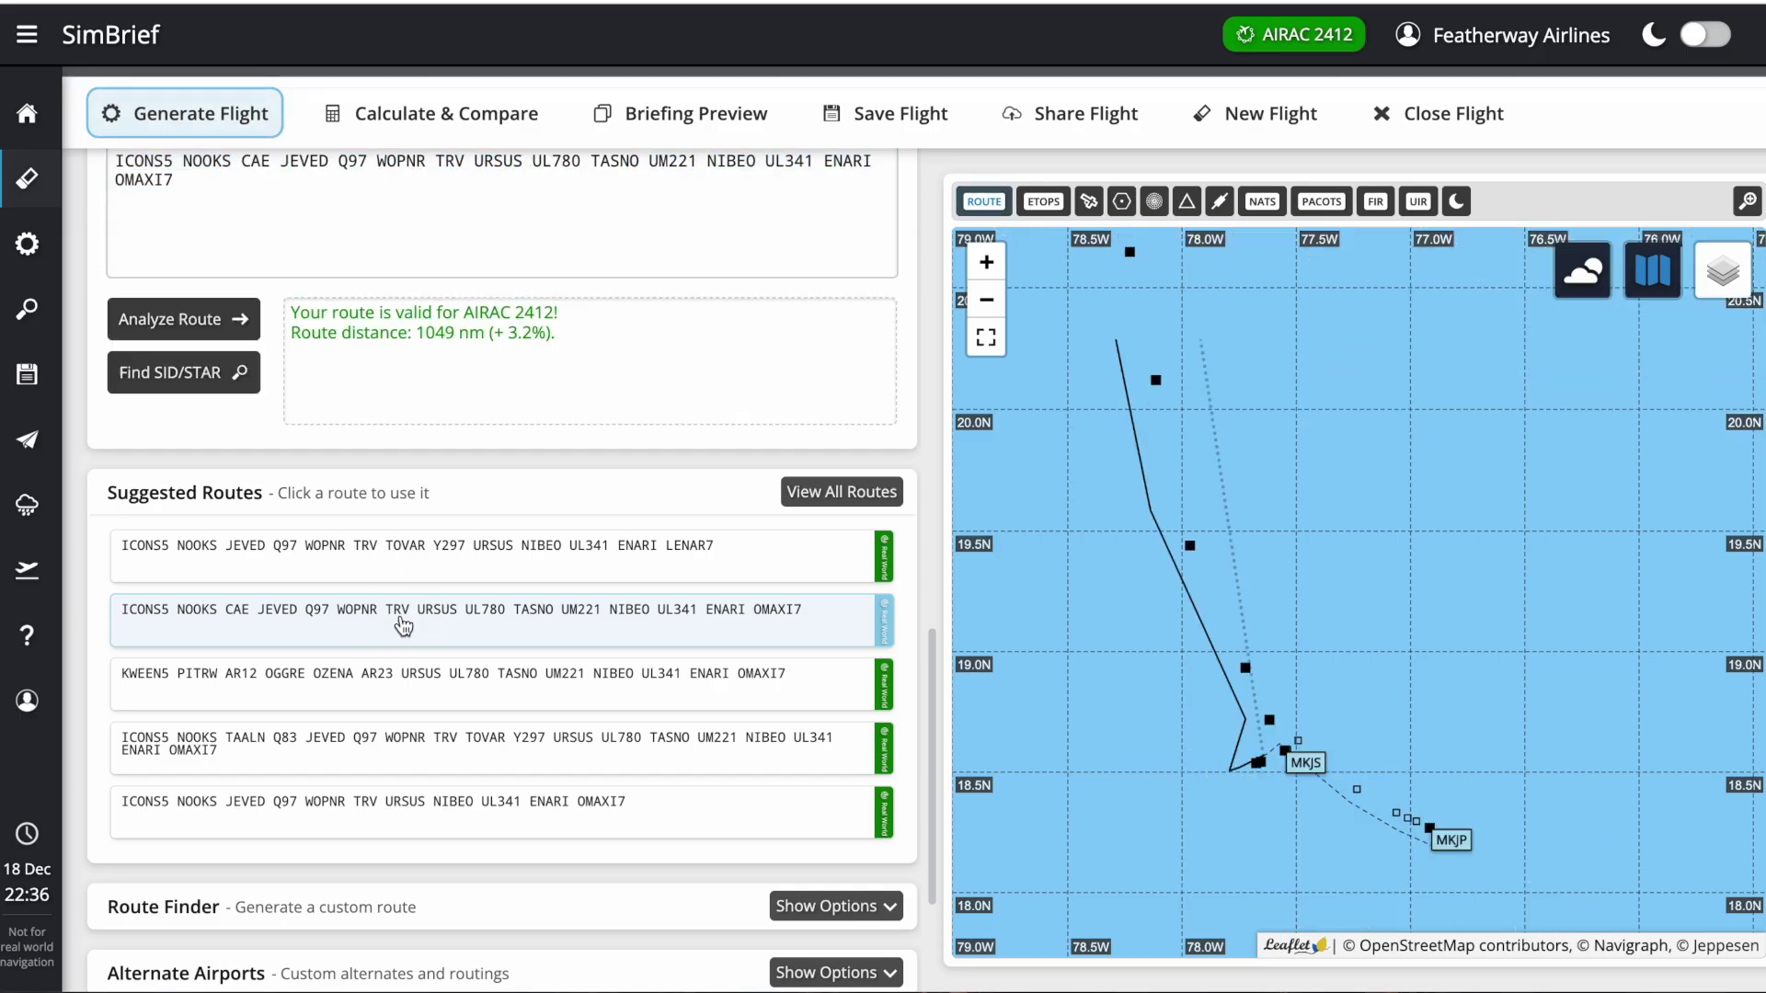
pyautogui.click(462, 763)
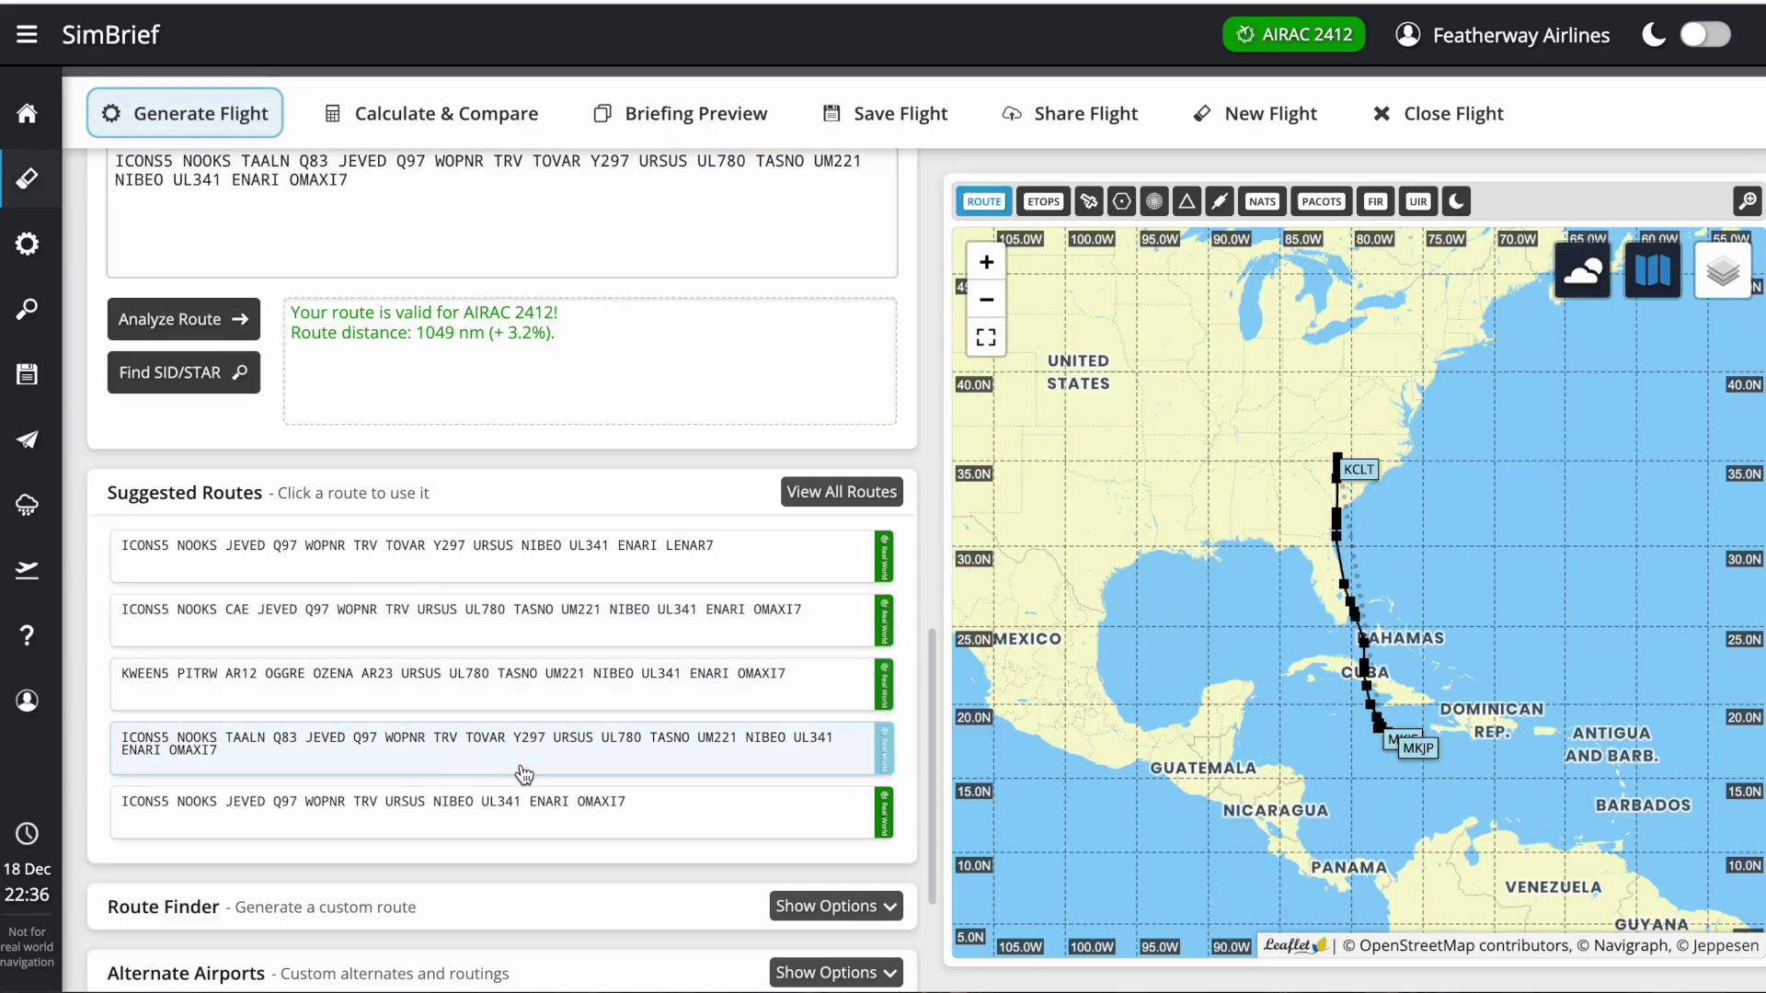
pyautogui.scroll(1, 1293, 549)
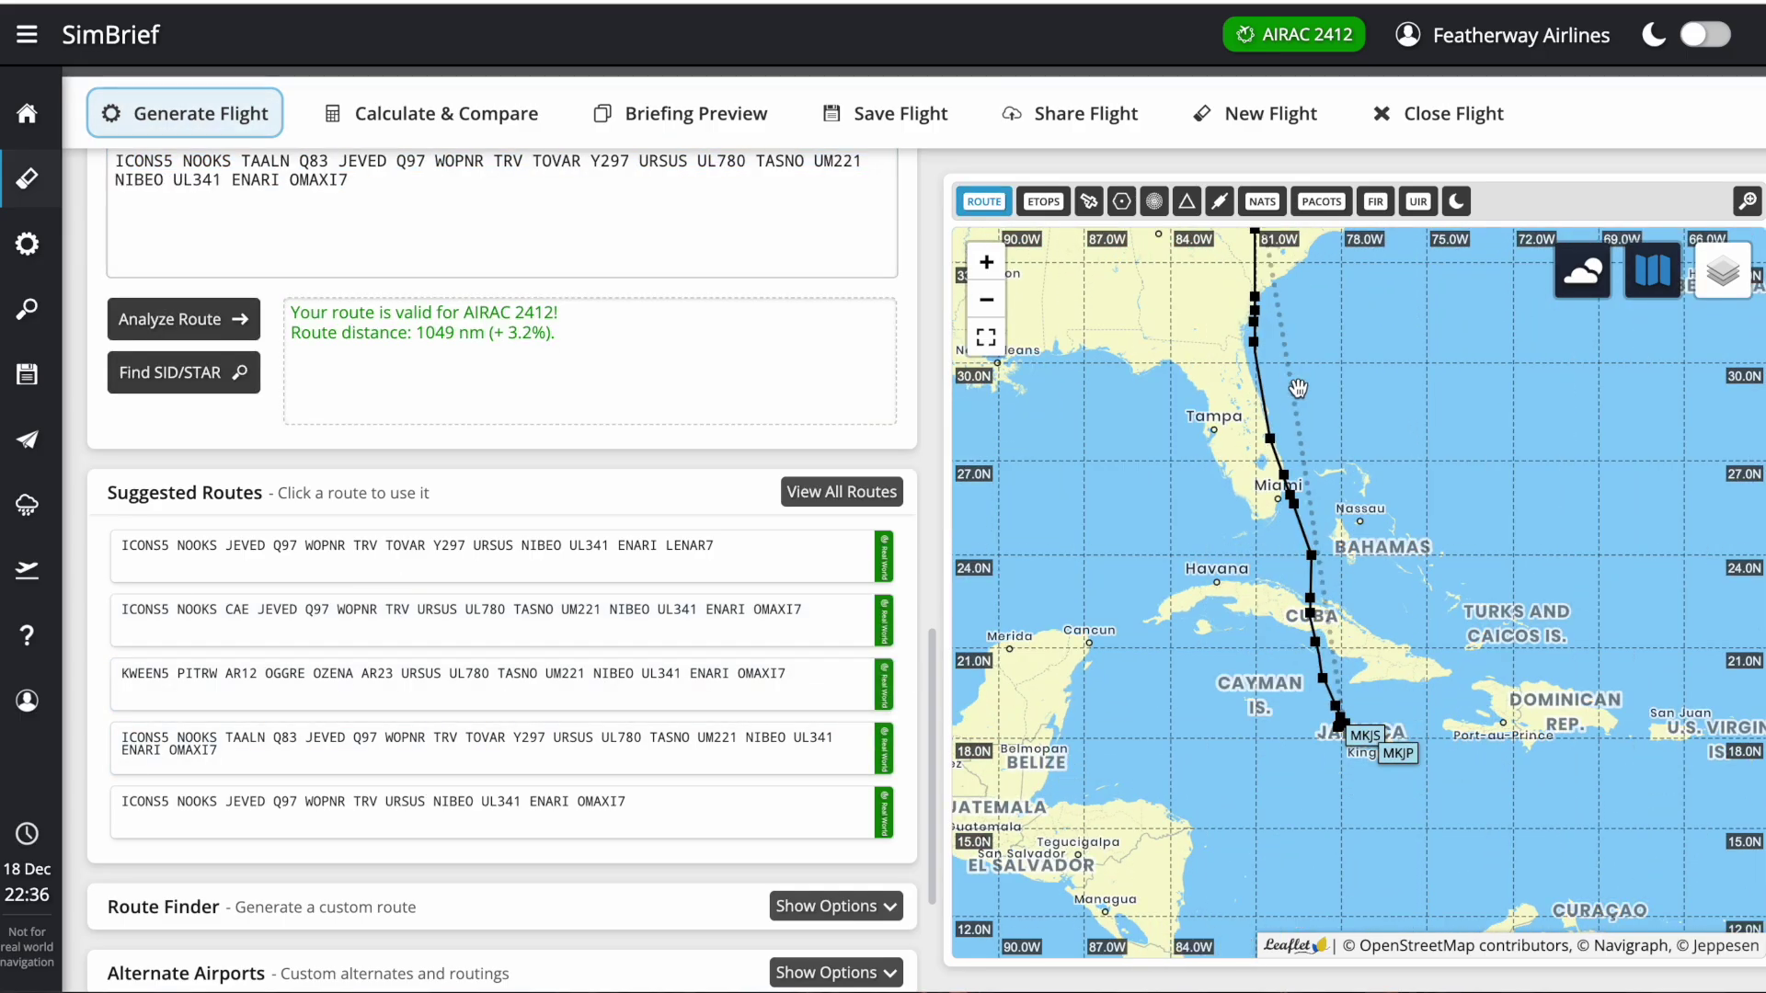
pyautogui.scroll(3, 1361, 717)
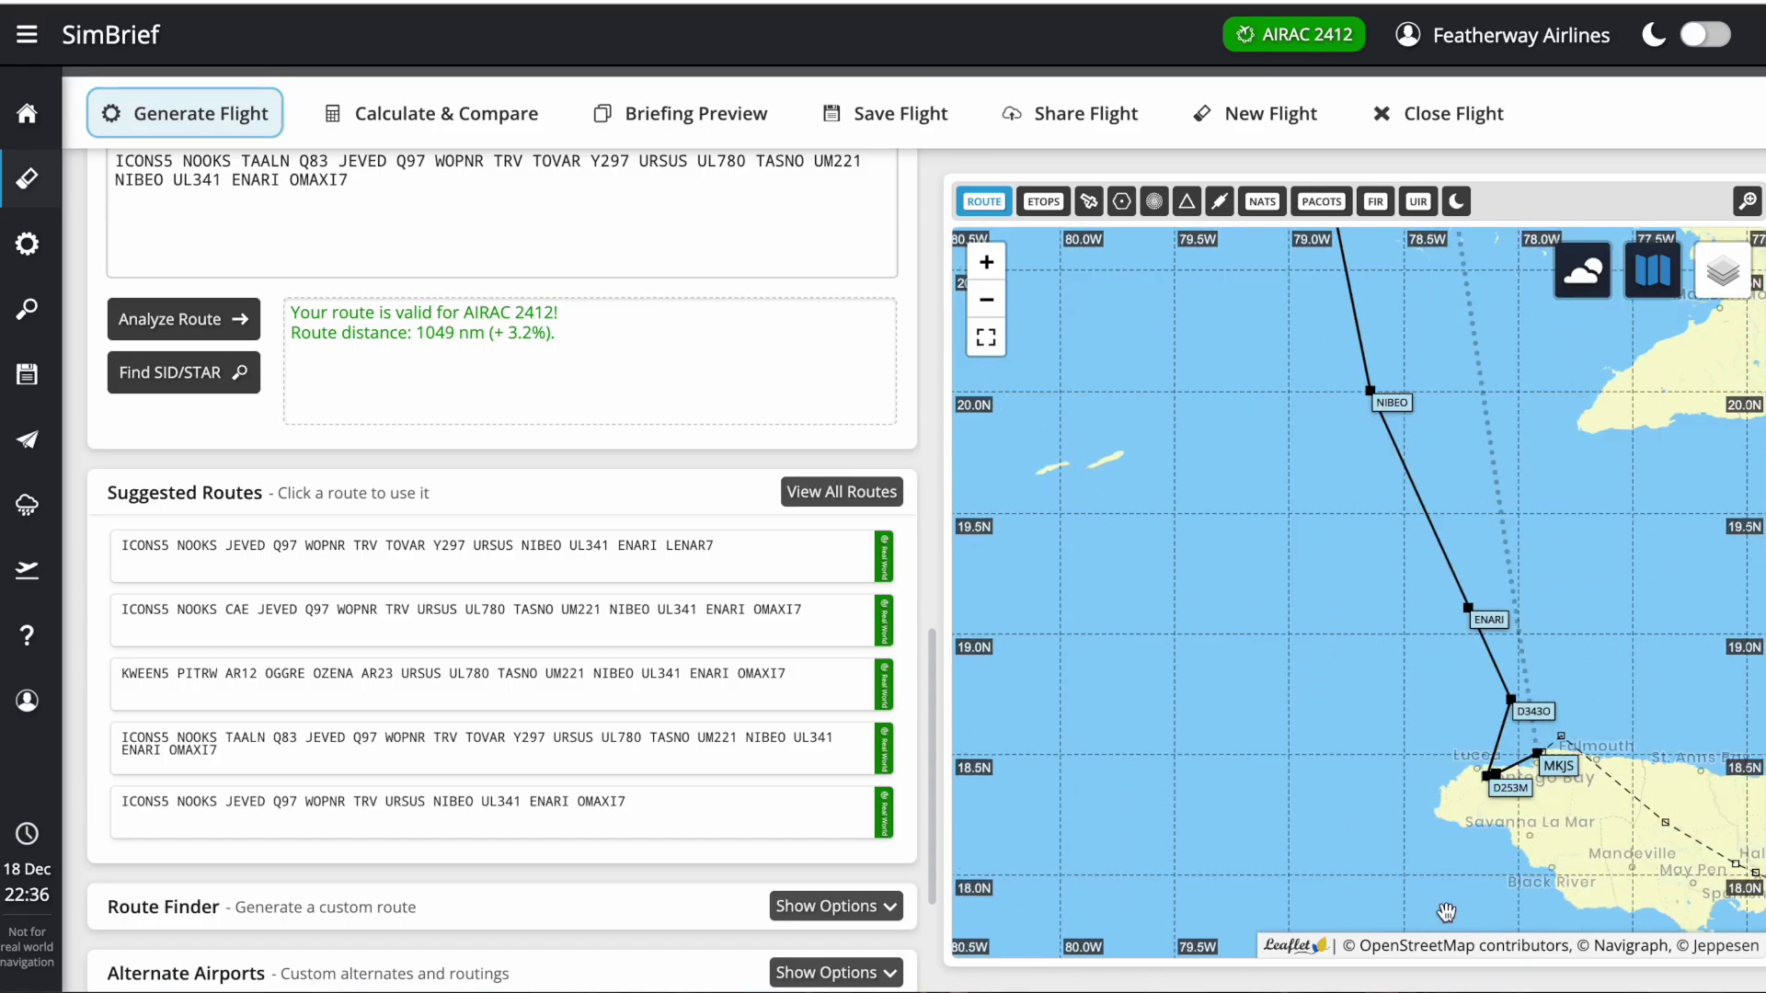
pyautogui.click(251, 563)
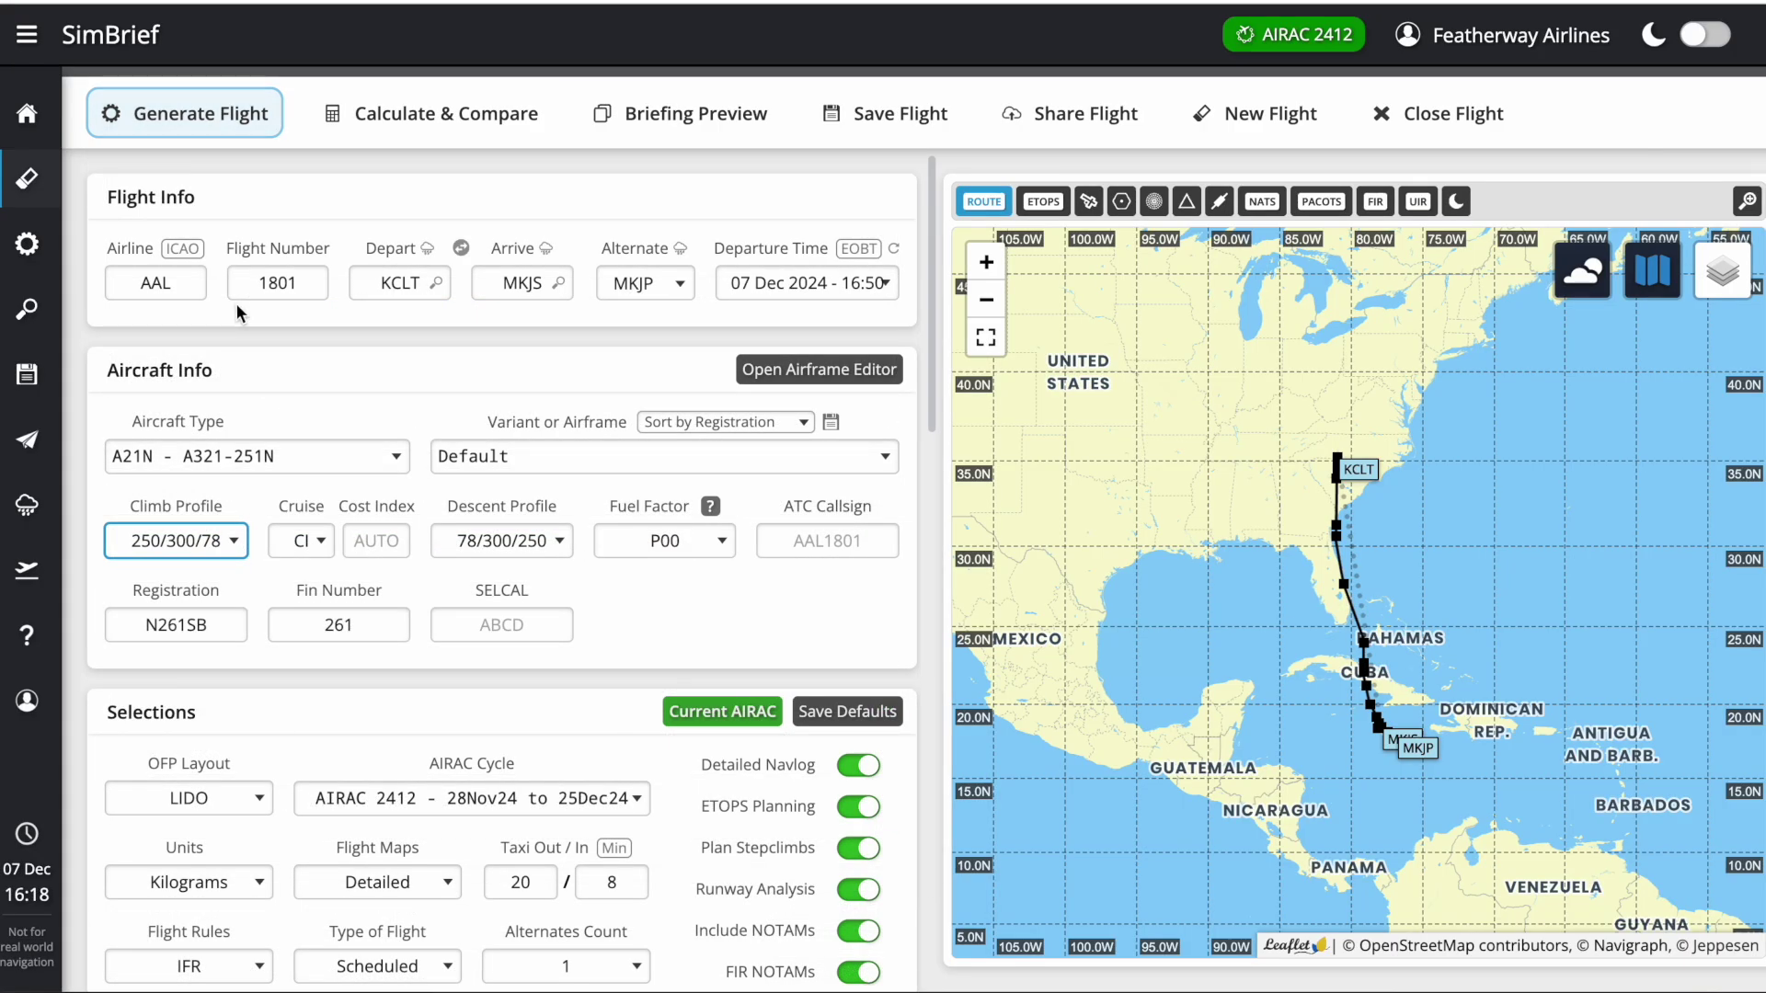
# Generate the AAL1801 flight plan and show the Flight Plan Downloads file list
pyautogui.click(210, 112)
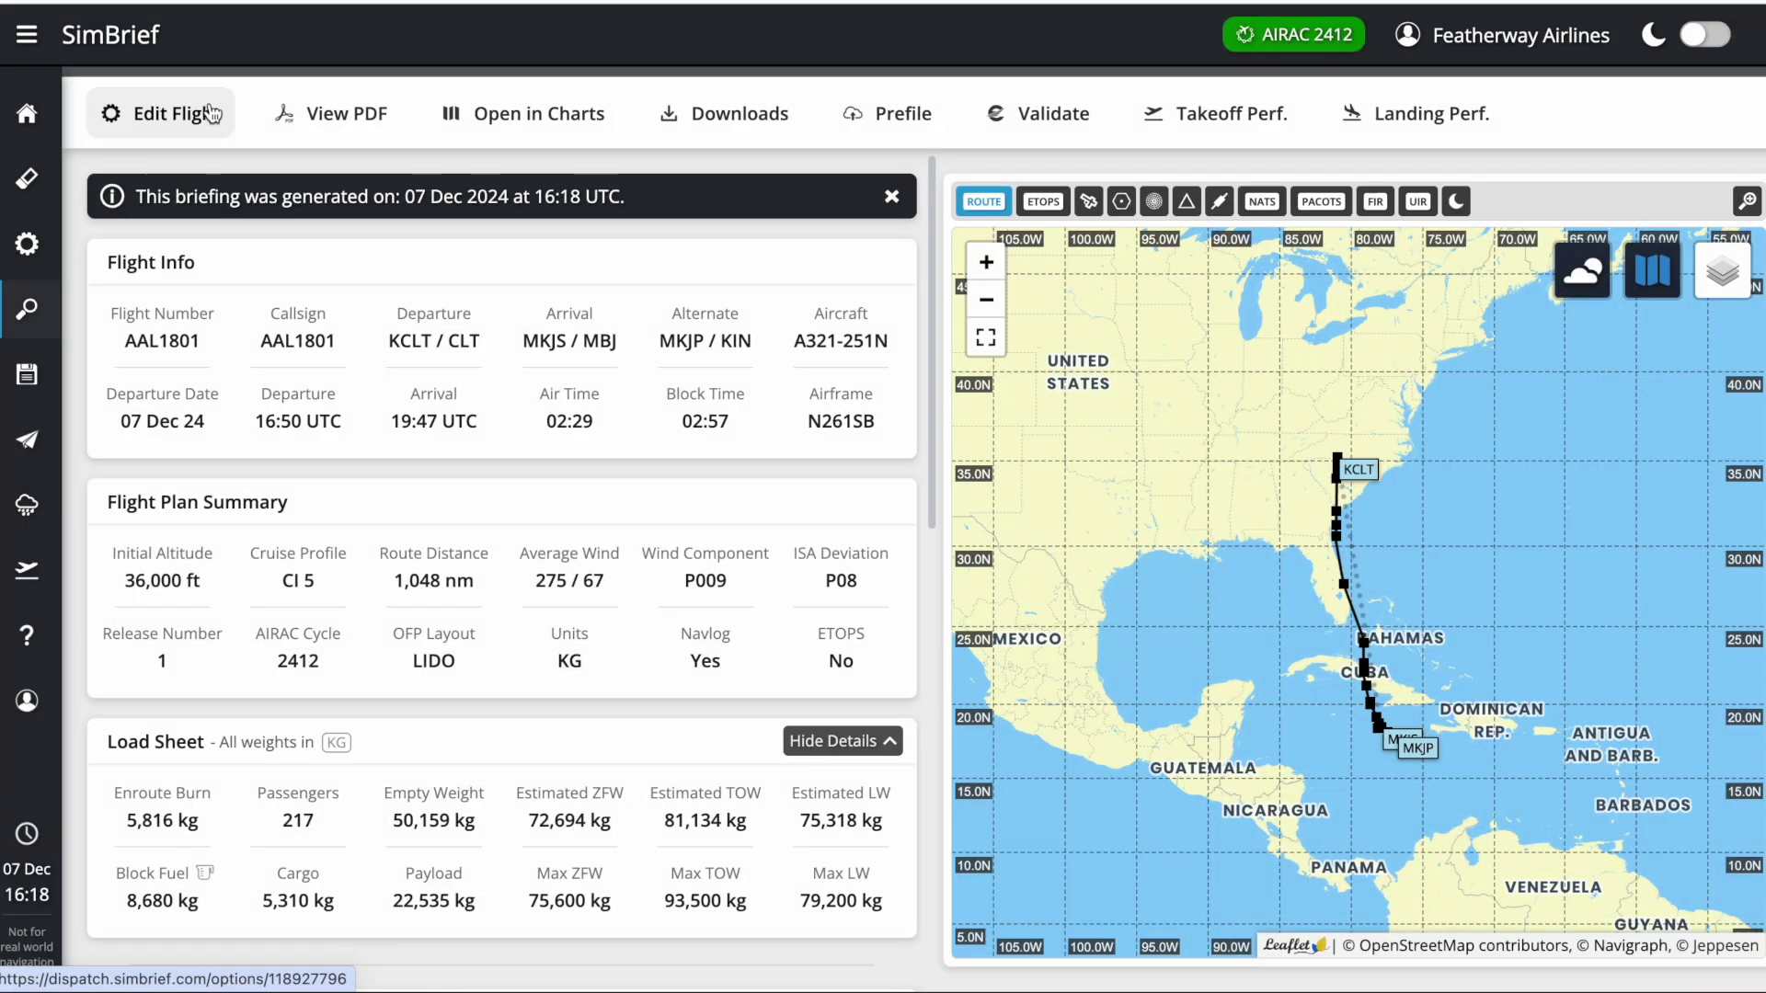
pyautogui.scroll(-20, 515, 697)
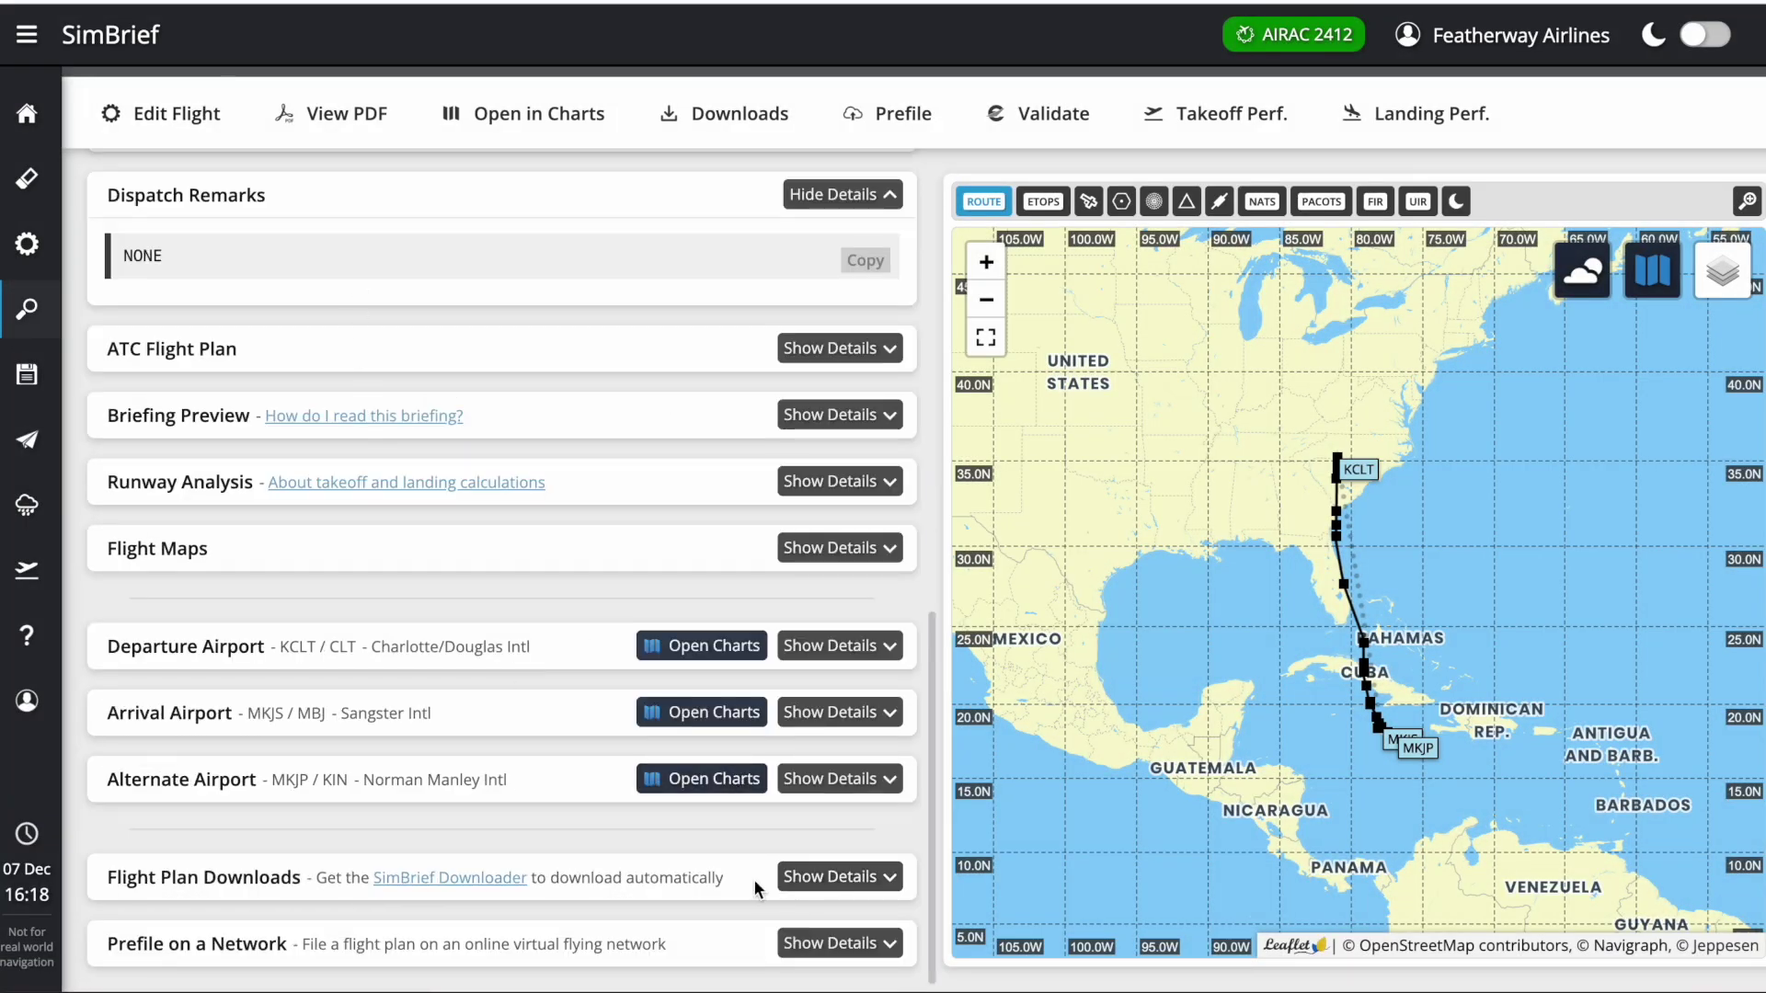
pyautogui.click(827, 876)
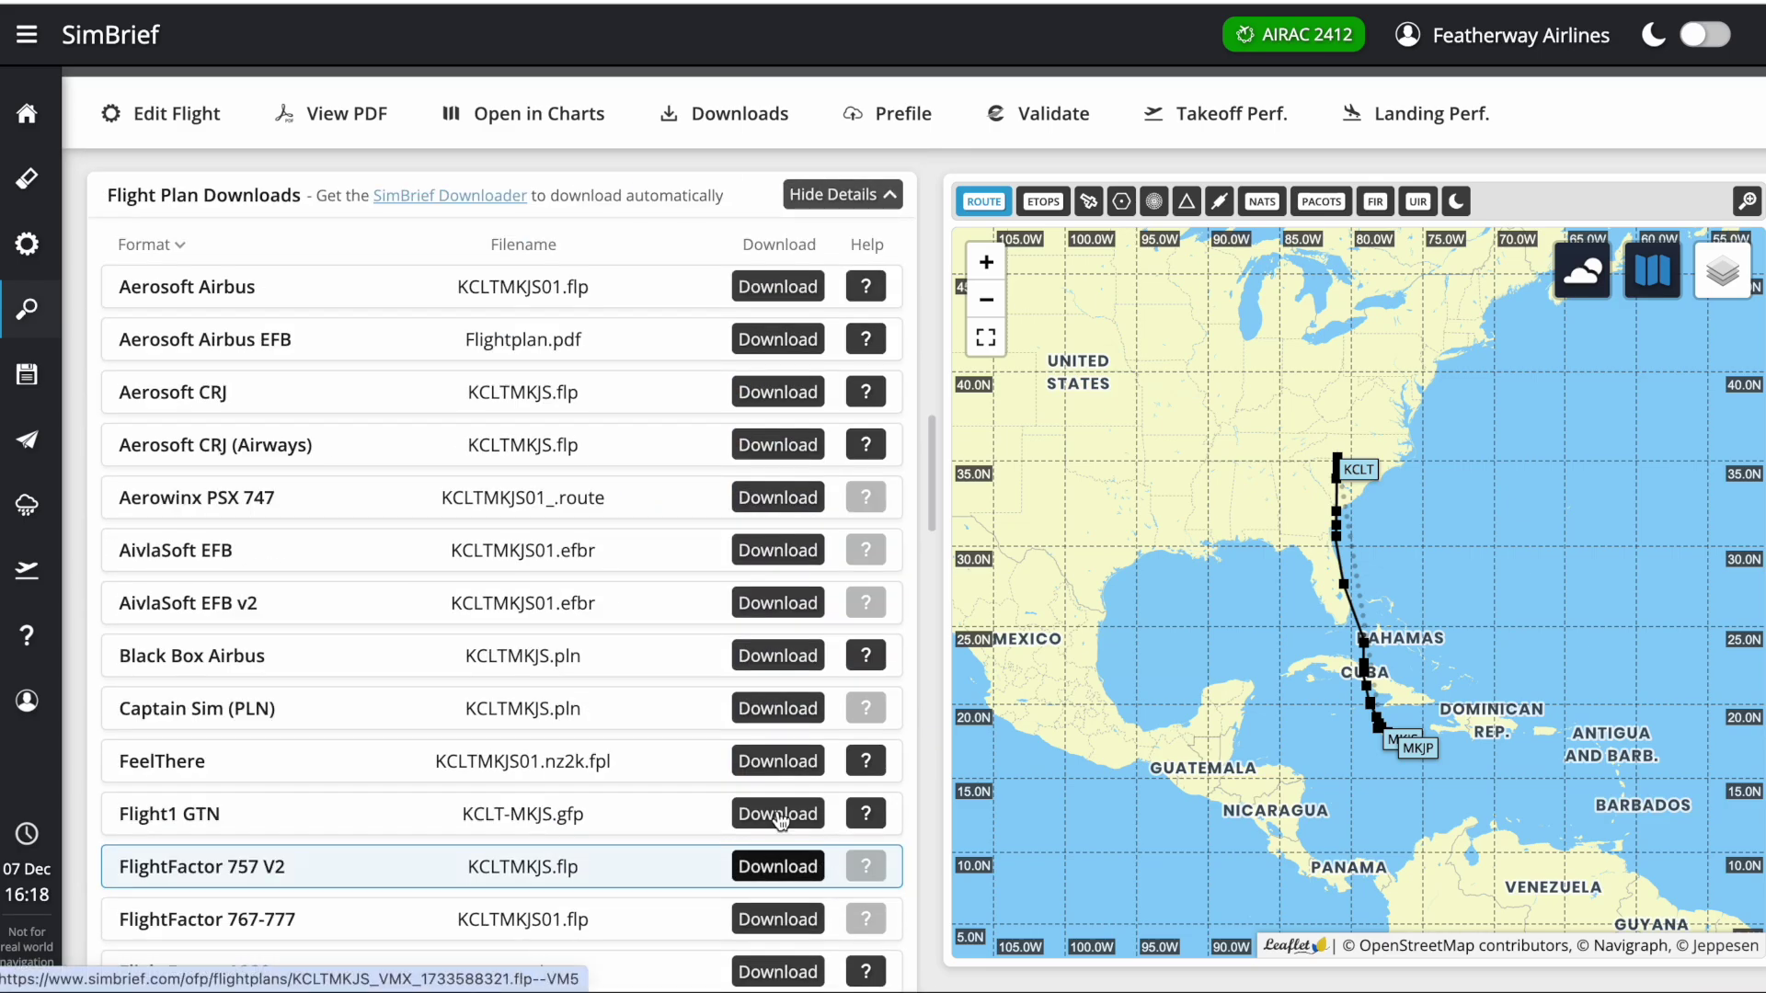
pyautogui.scroll(-6, 763, 791)
pyautogui.scroll(-4, 742, 722)
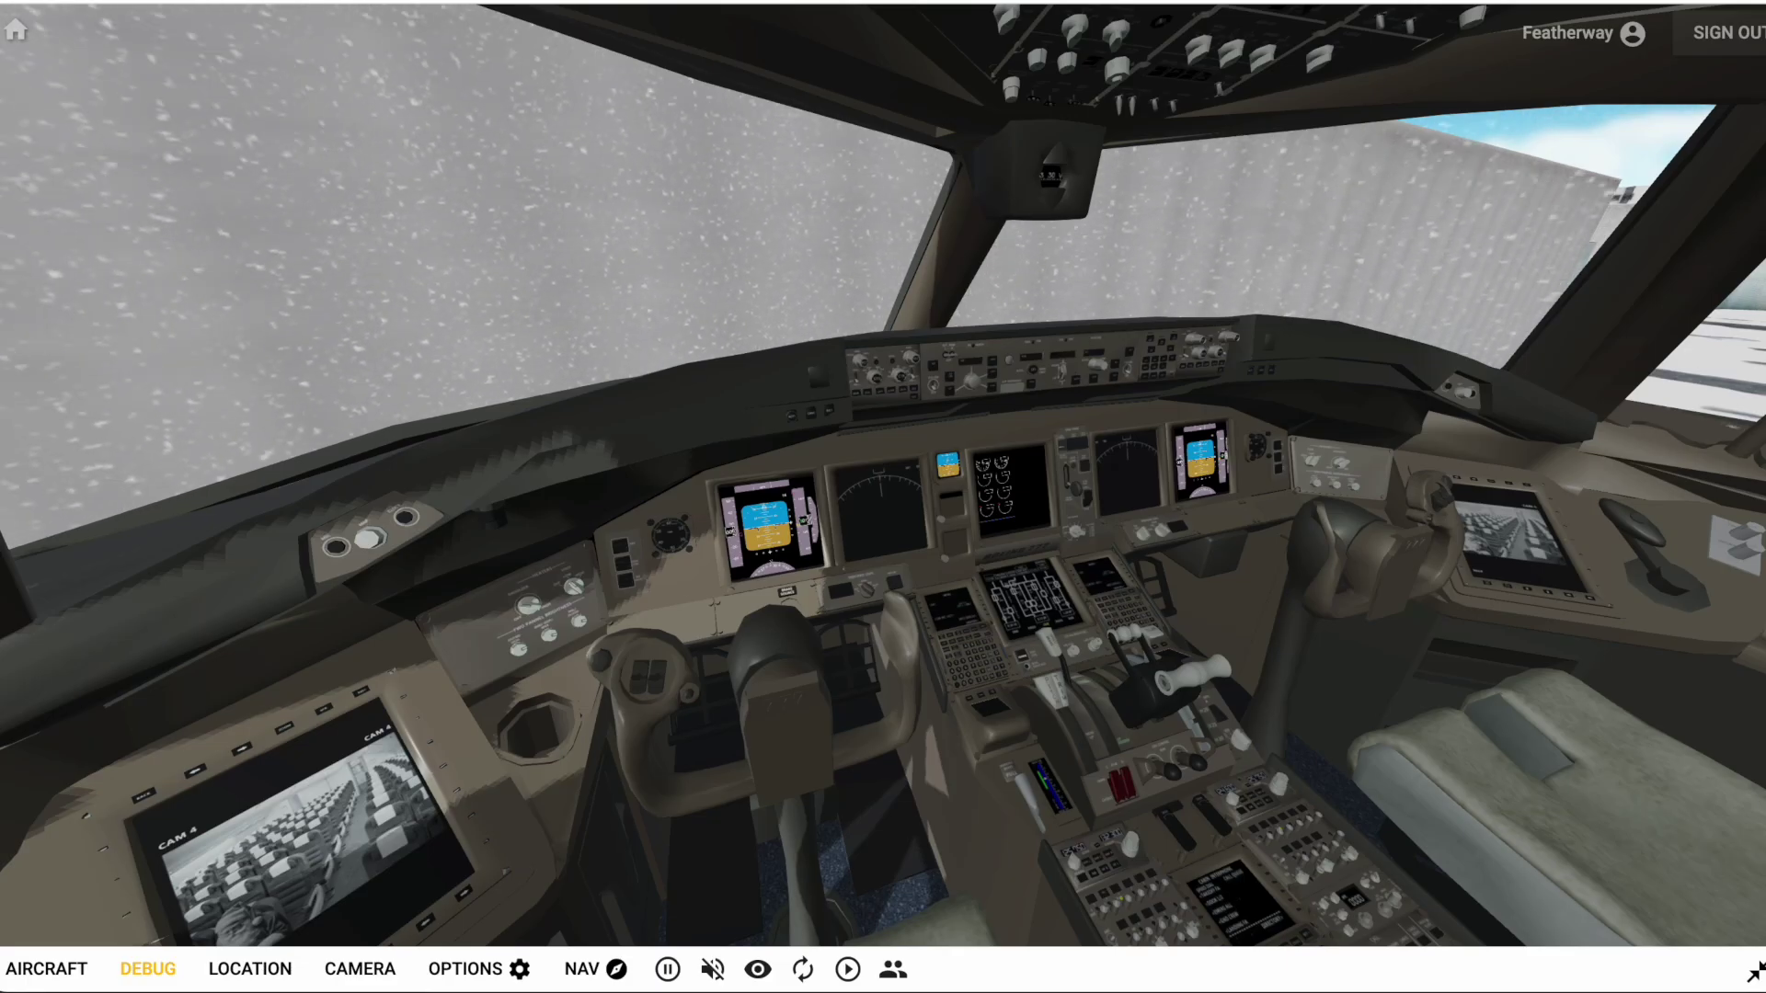
# Open GeoFS options and expand General to view the SimBrief username setting
pyautogui.click(589, 967)
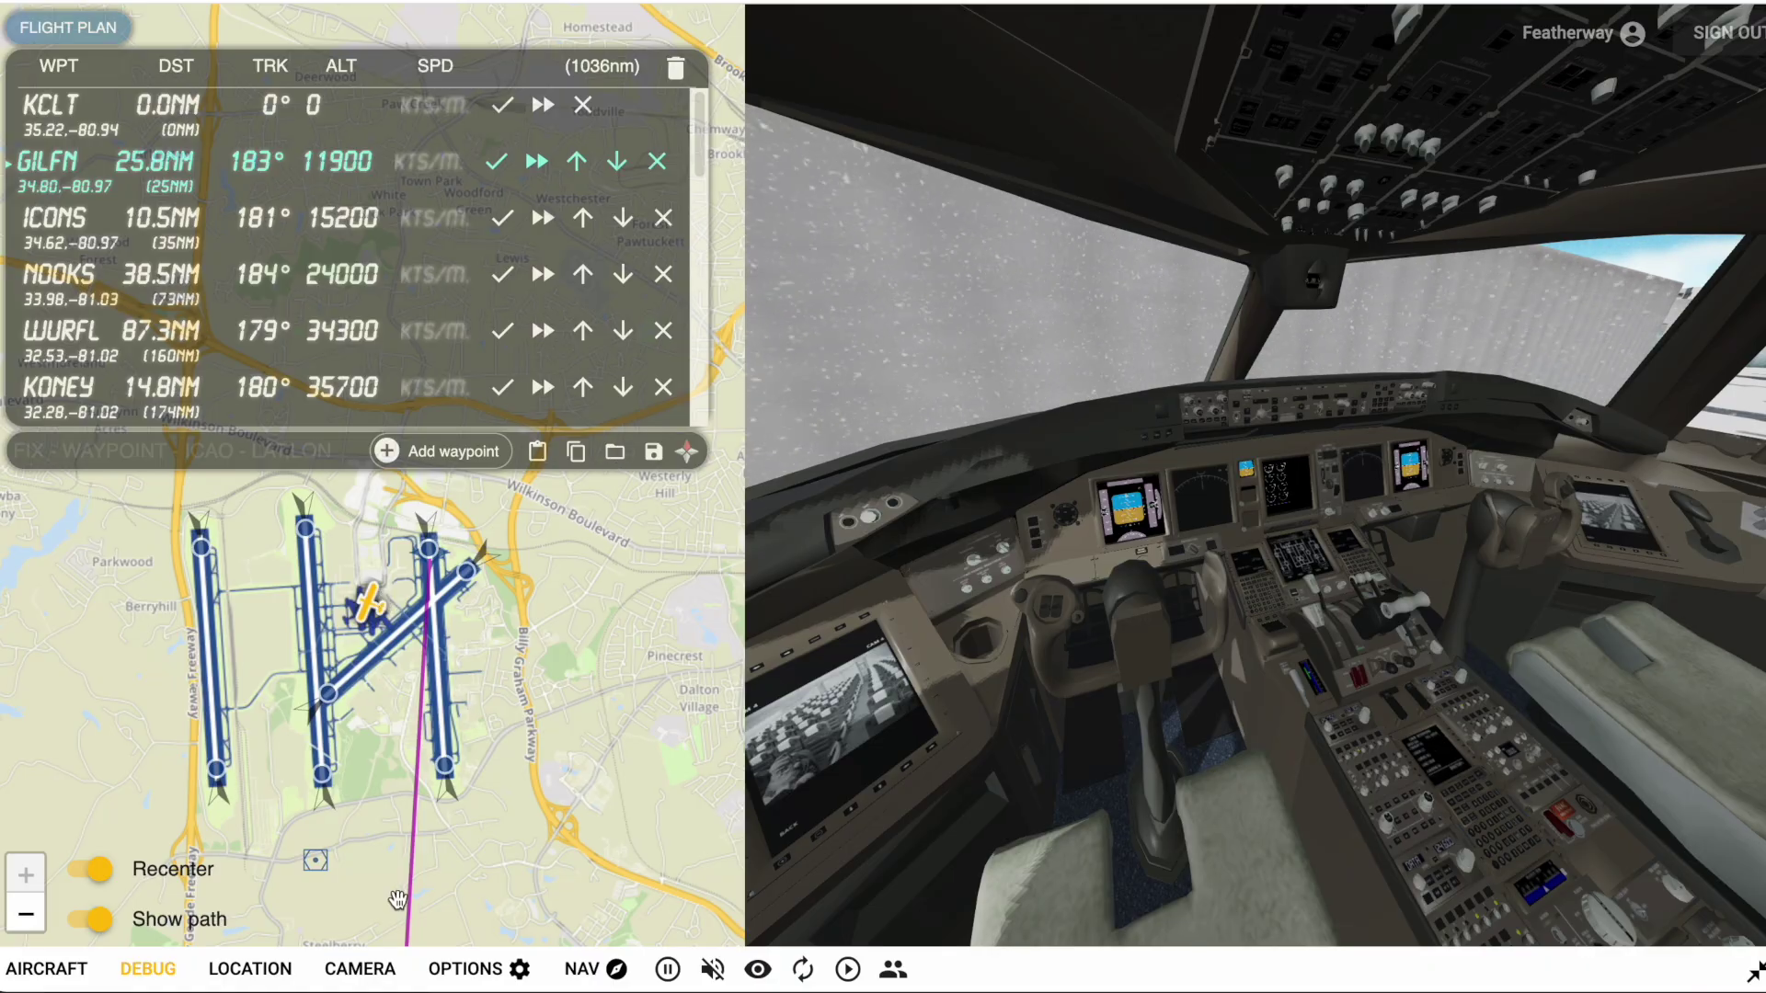
pyautogui.click(461, 961)
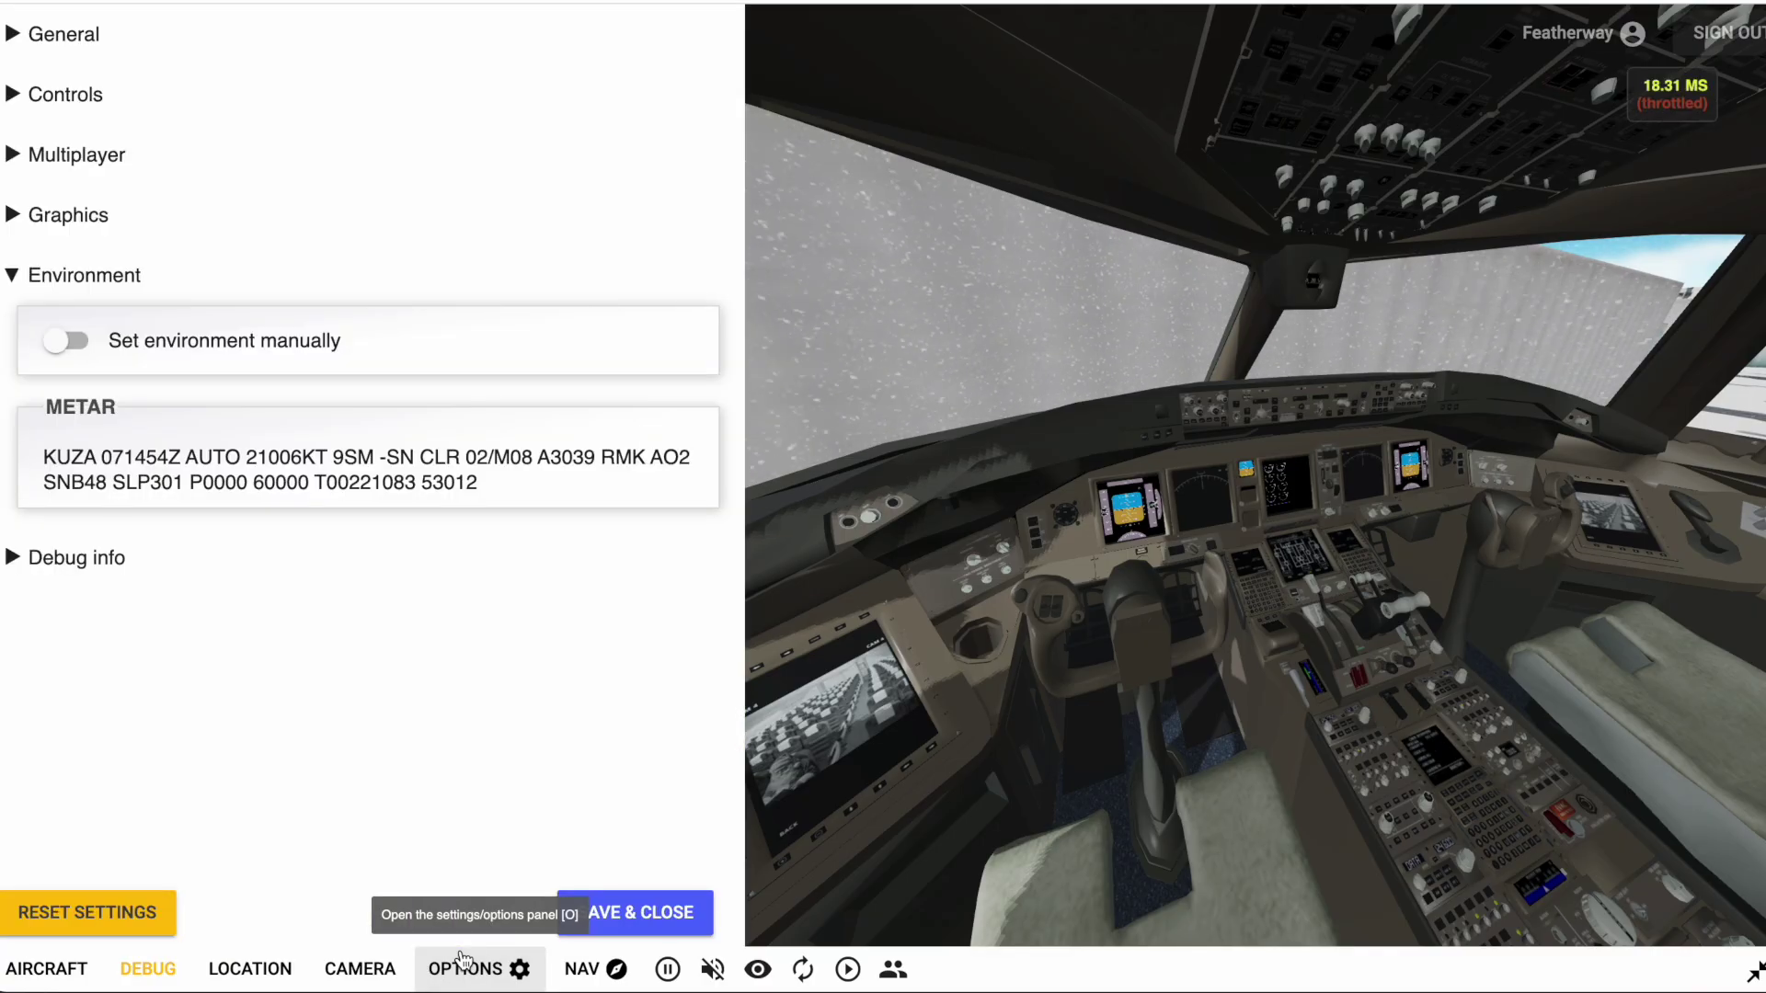
pyautogui.click(61, 37)
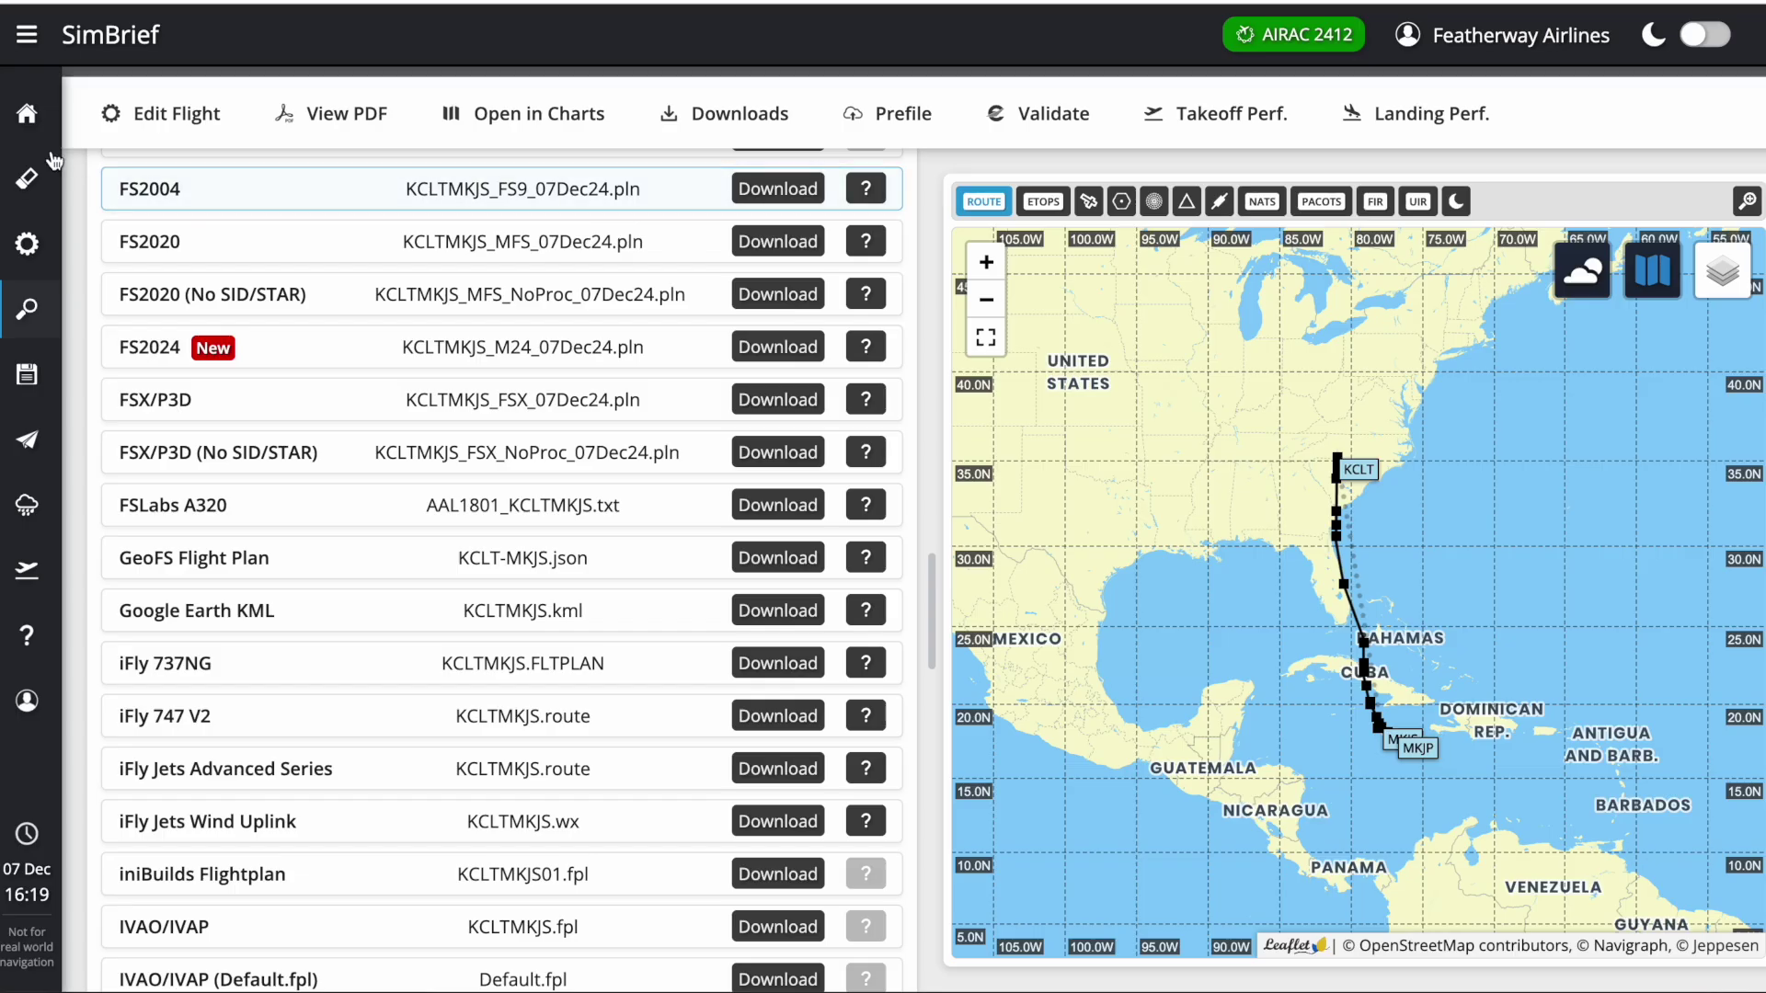
pyautogui.click(26, 129)
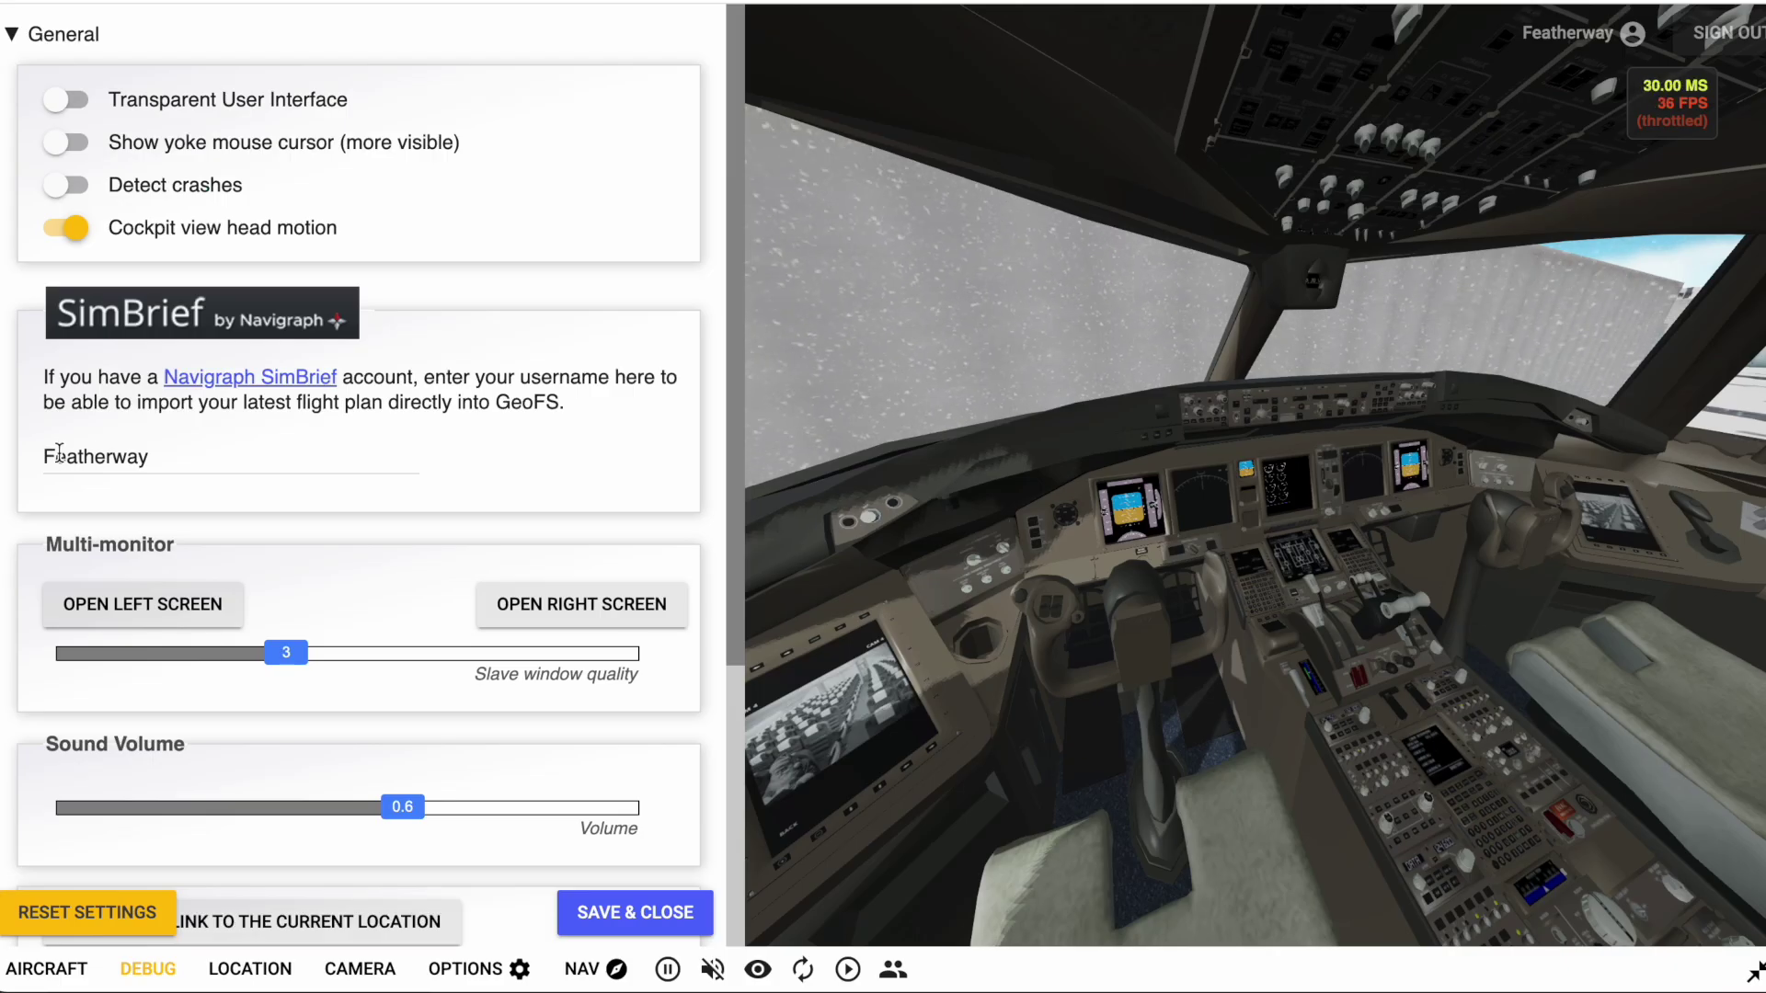
# Import the latest SimBrief flight plan into the GeoFS NAV panel and review its waypoints
pyautogui.click(610, 914)
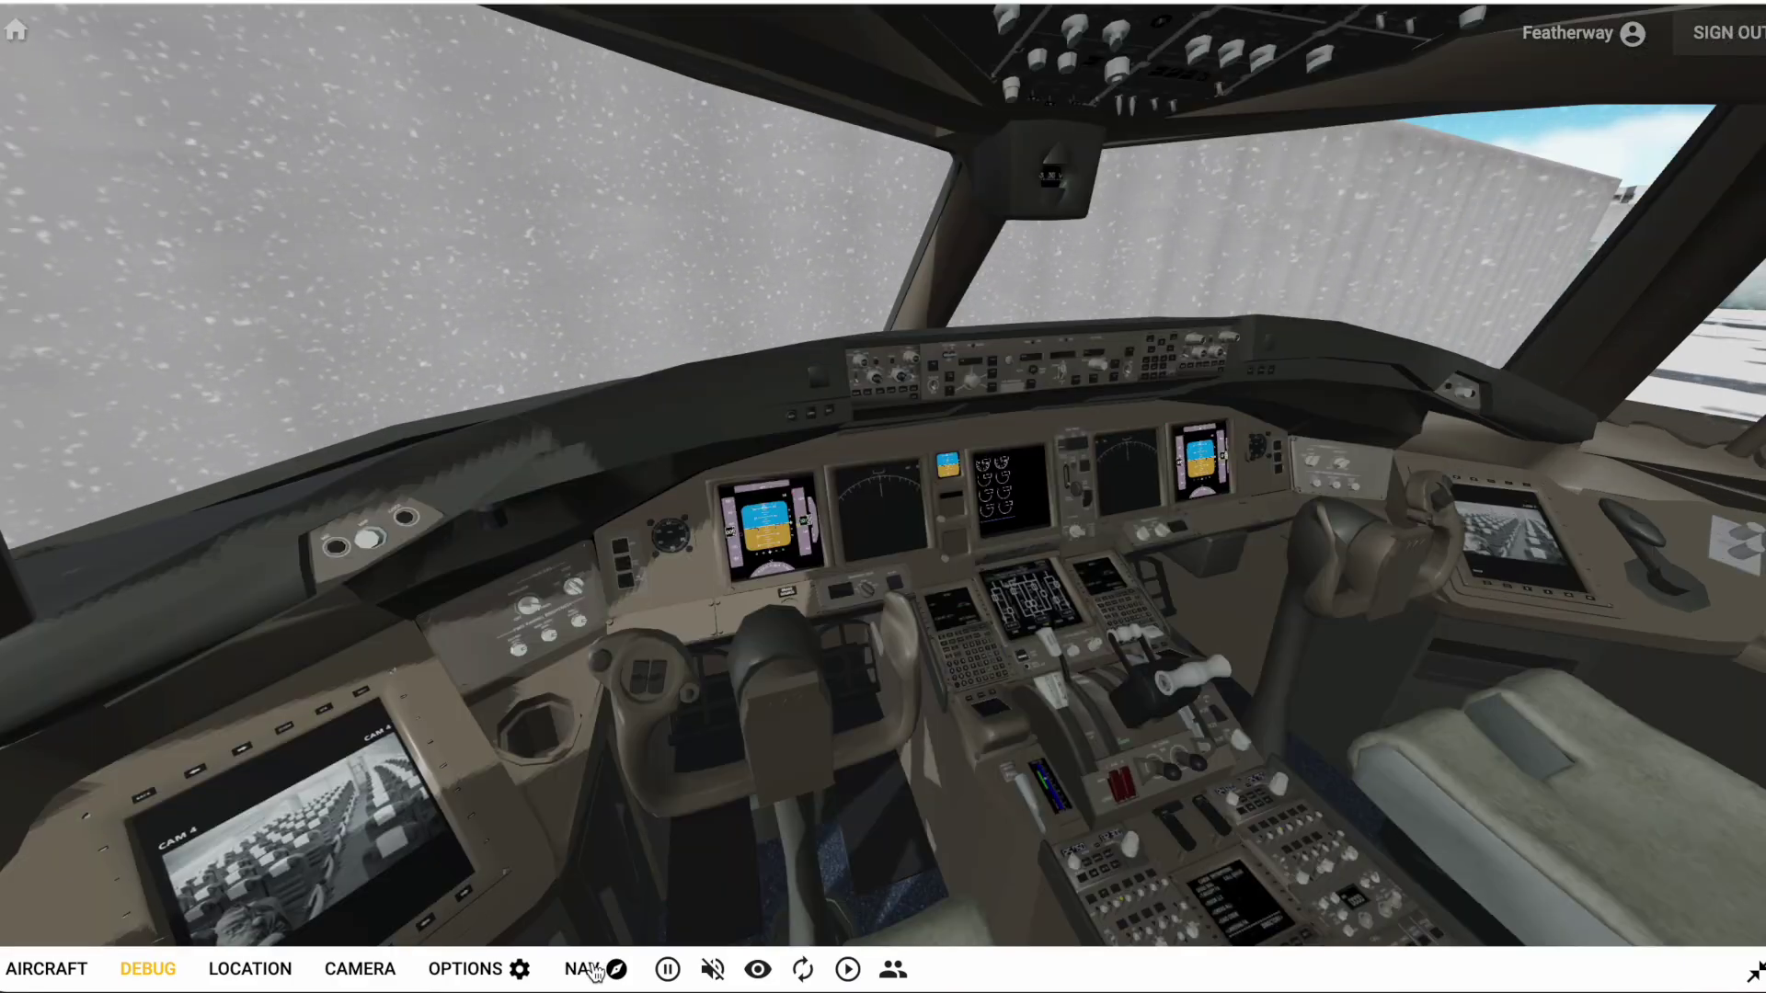
pyautogui.click(585, 972)
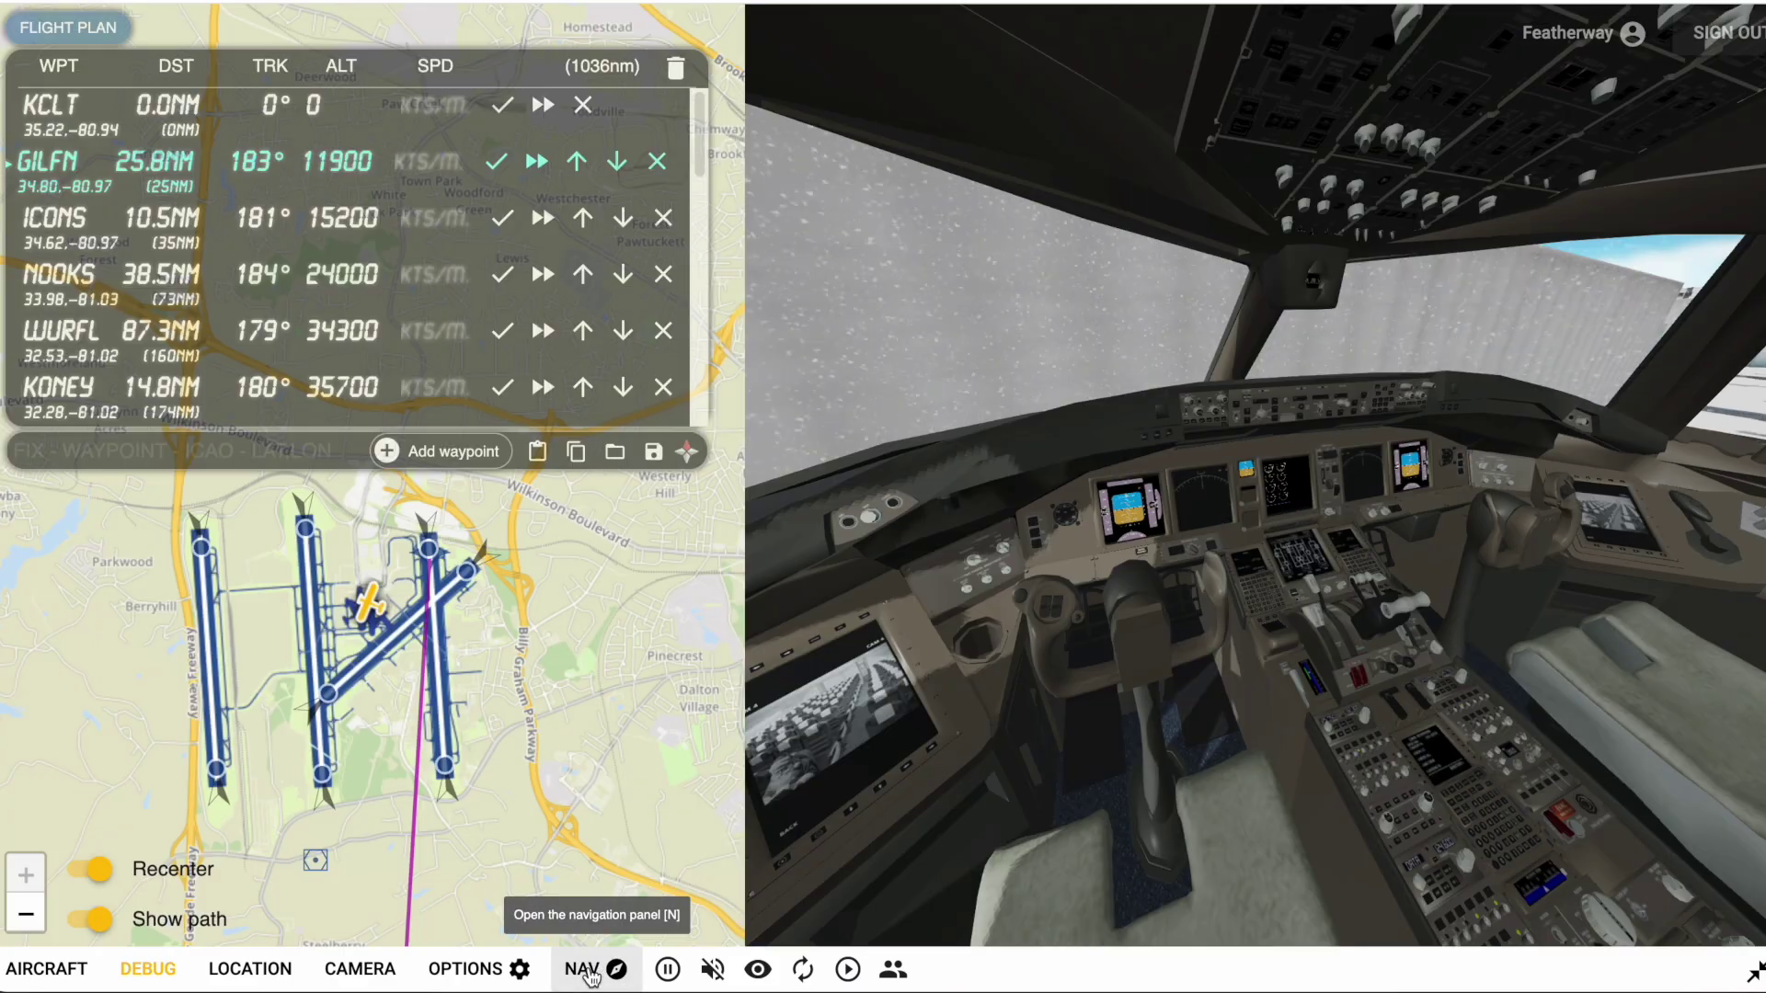
pyautogui.click(686, 453)
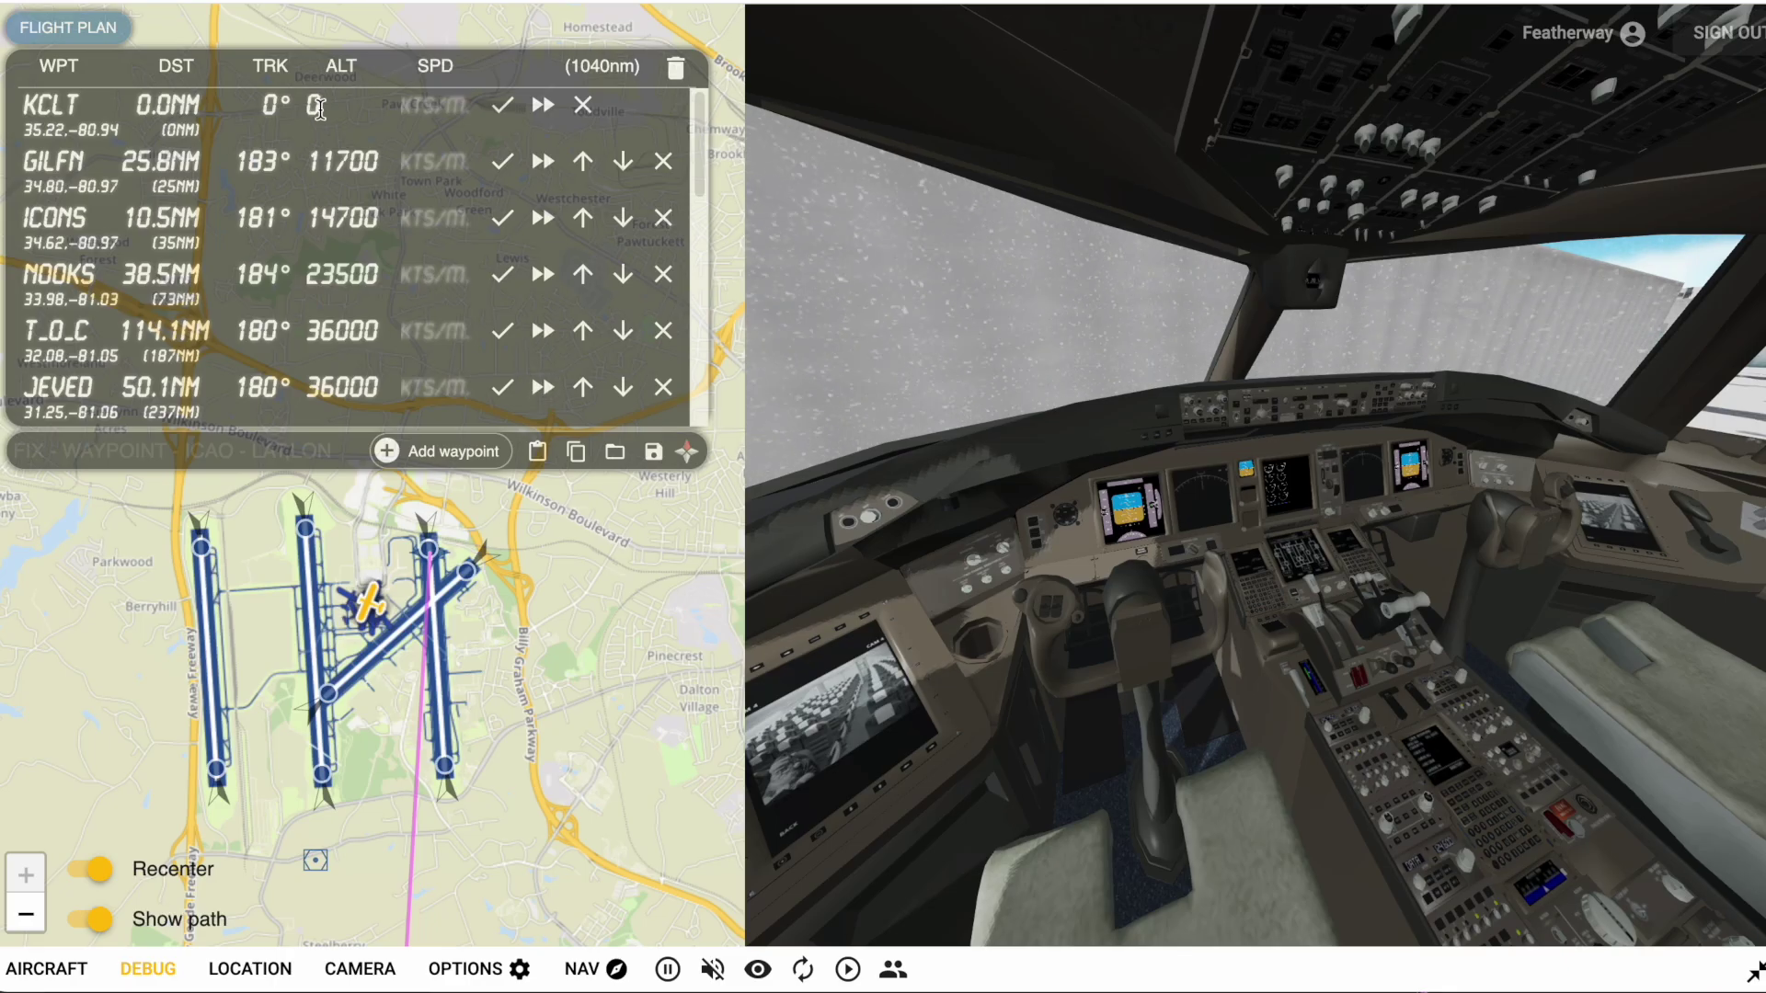
pyautogui.scroll(-2, 331, 165)
pyautogui.scroll(2, 331, 164)
pyautogui.scroll(-10, 331, 165)
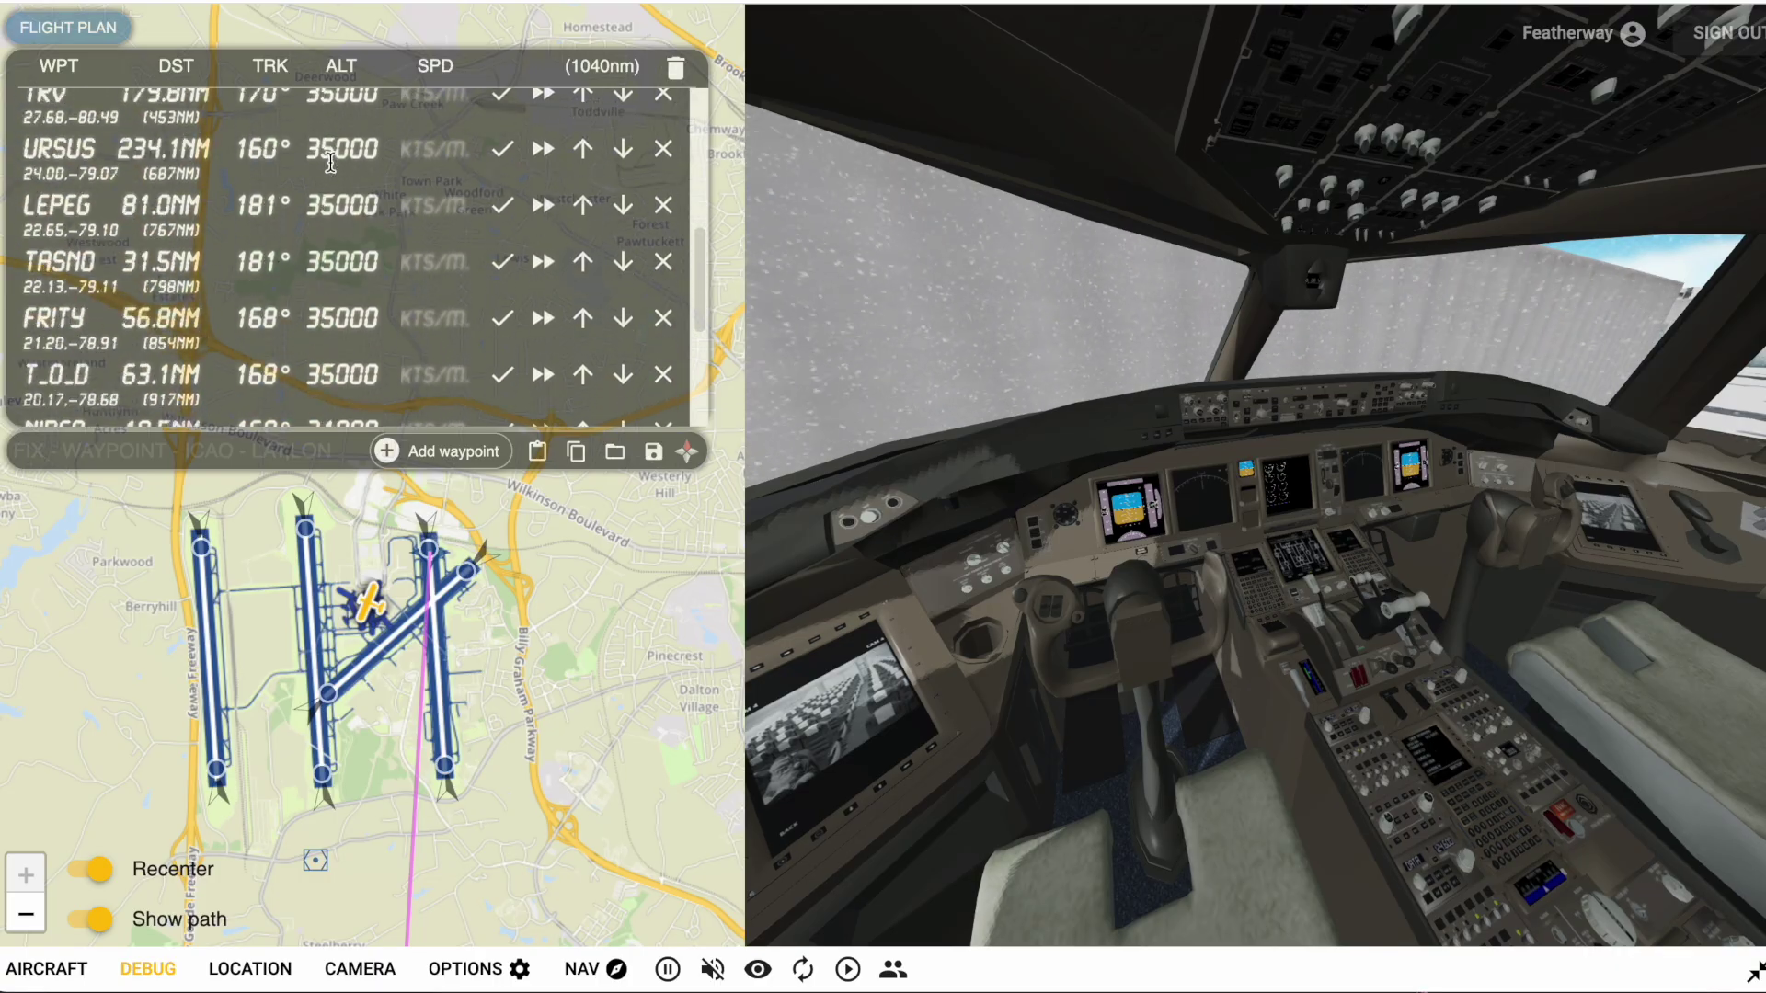
pyautogui.scroll(1, 331, 164)
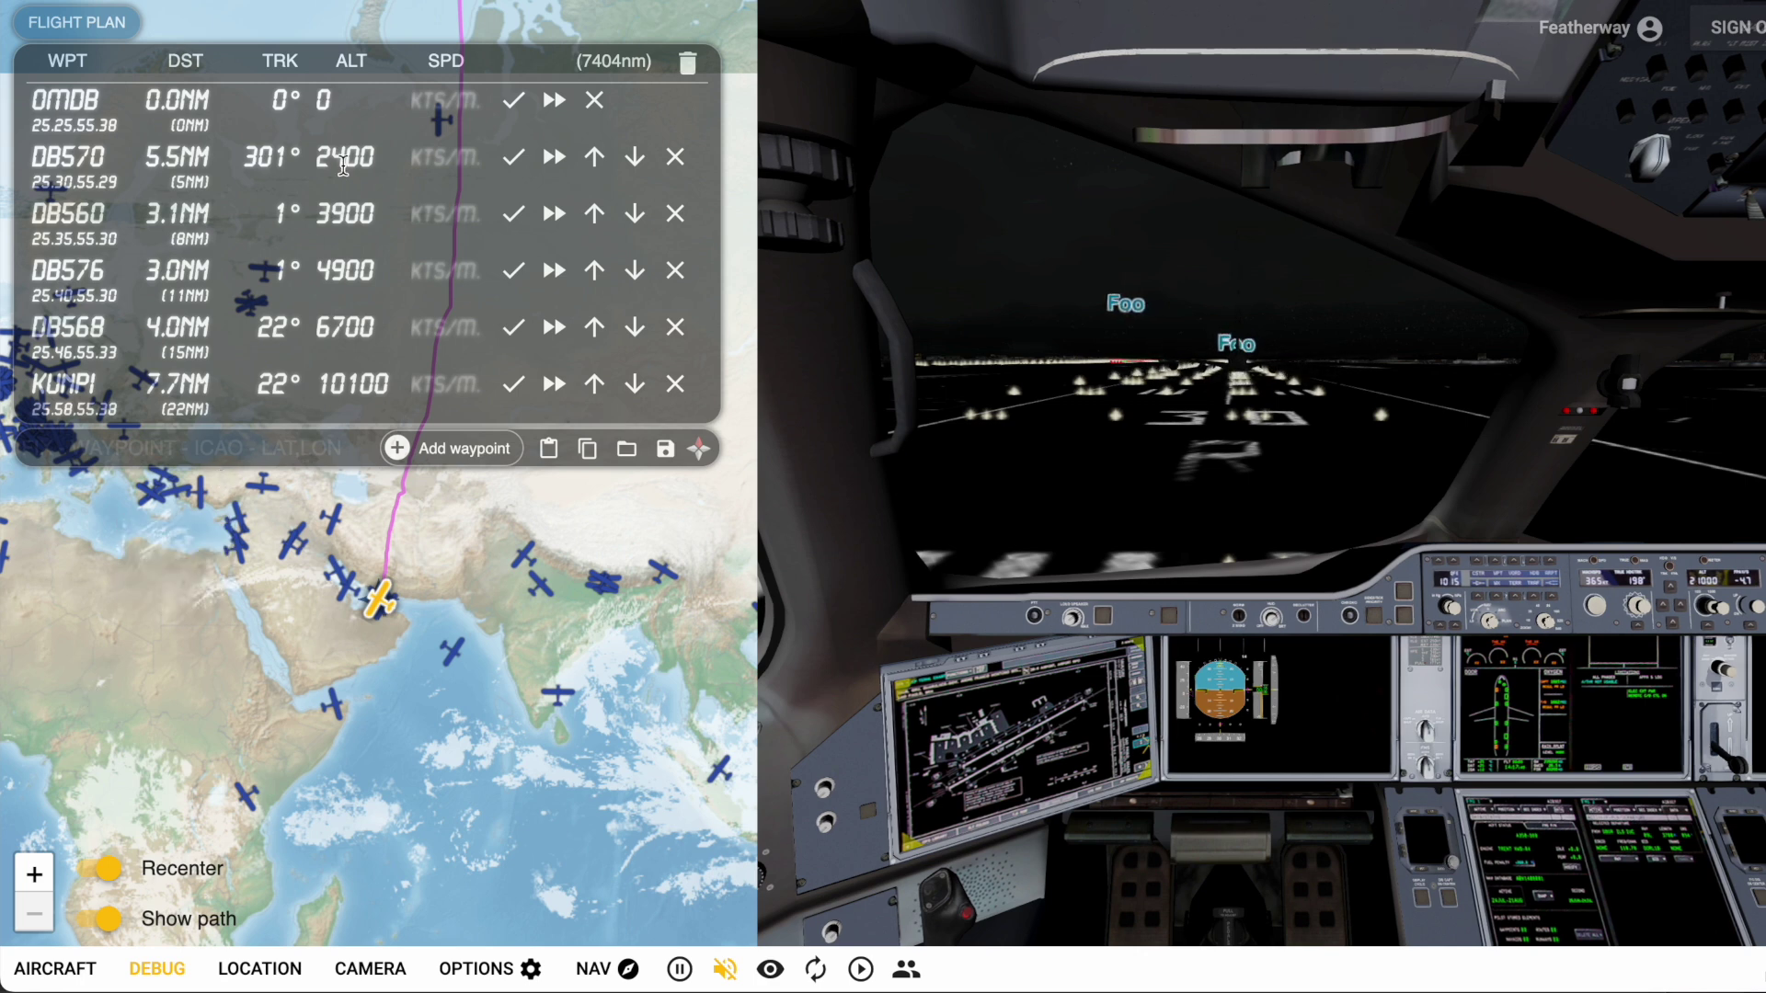
pyautogui.scroll(-3, 345, 175)
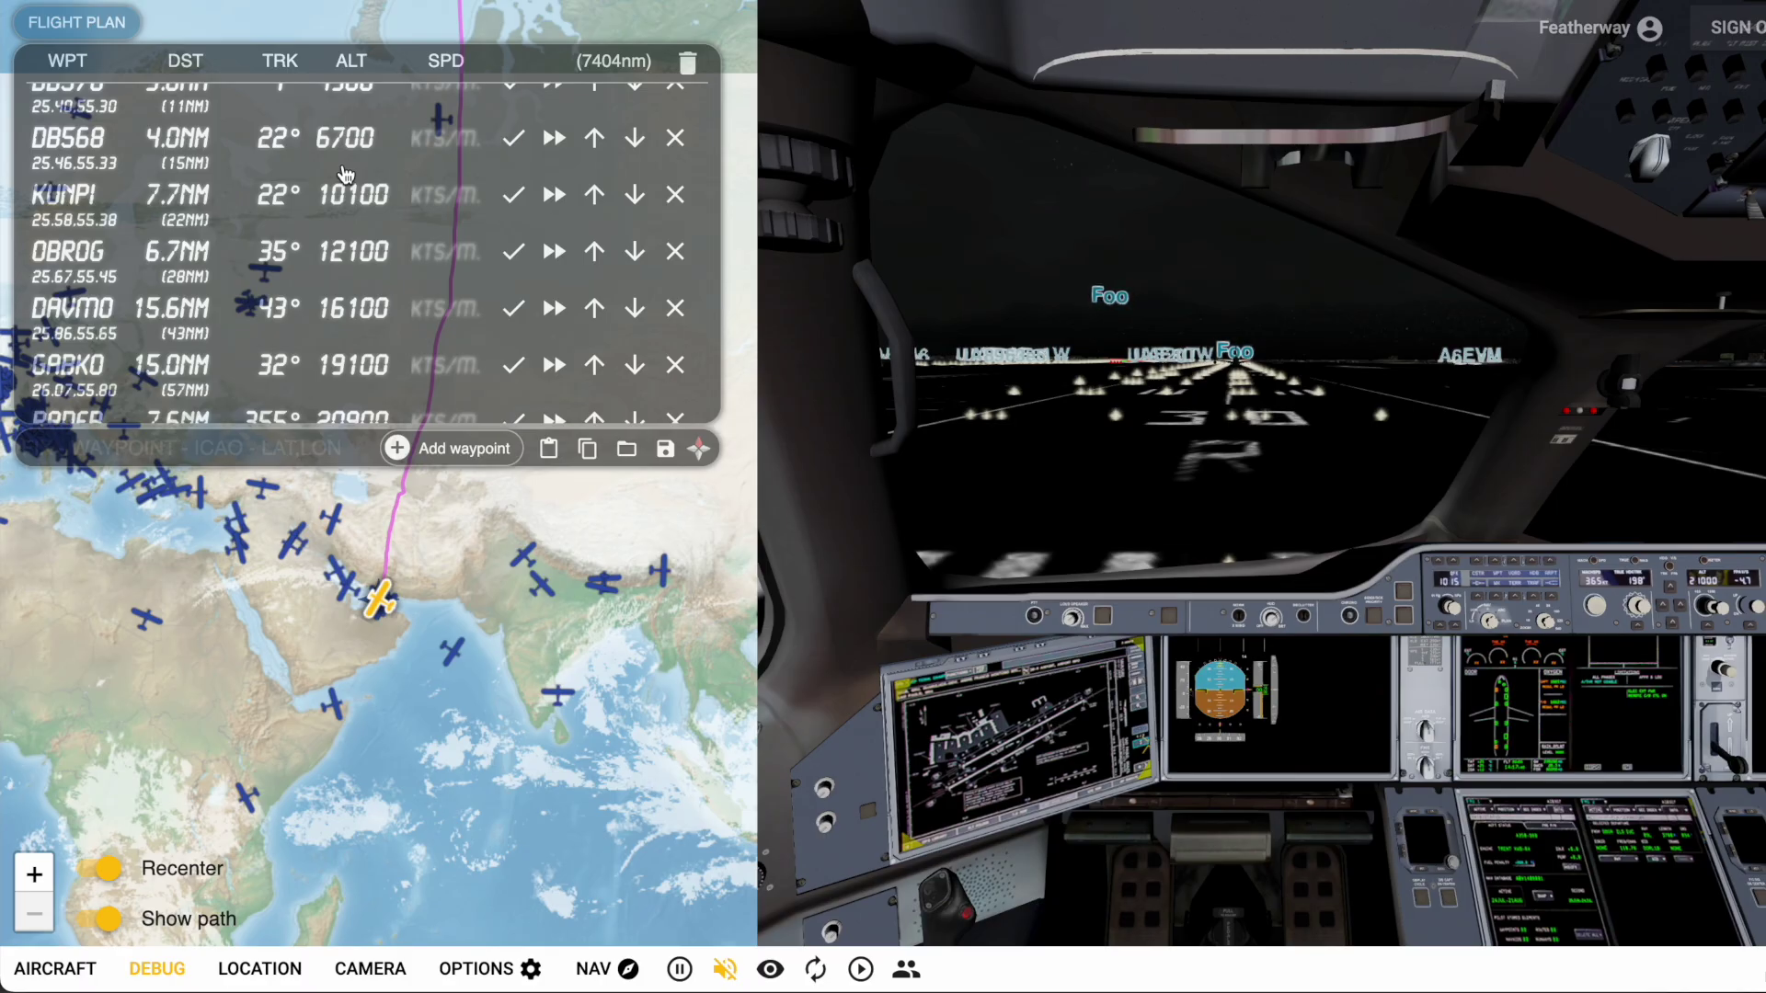
pyautogui.scroll(-3, 91, 302)
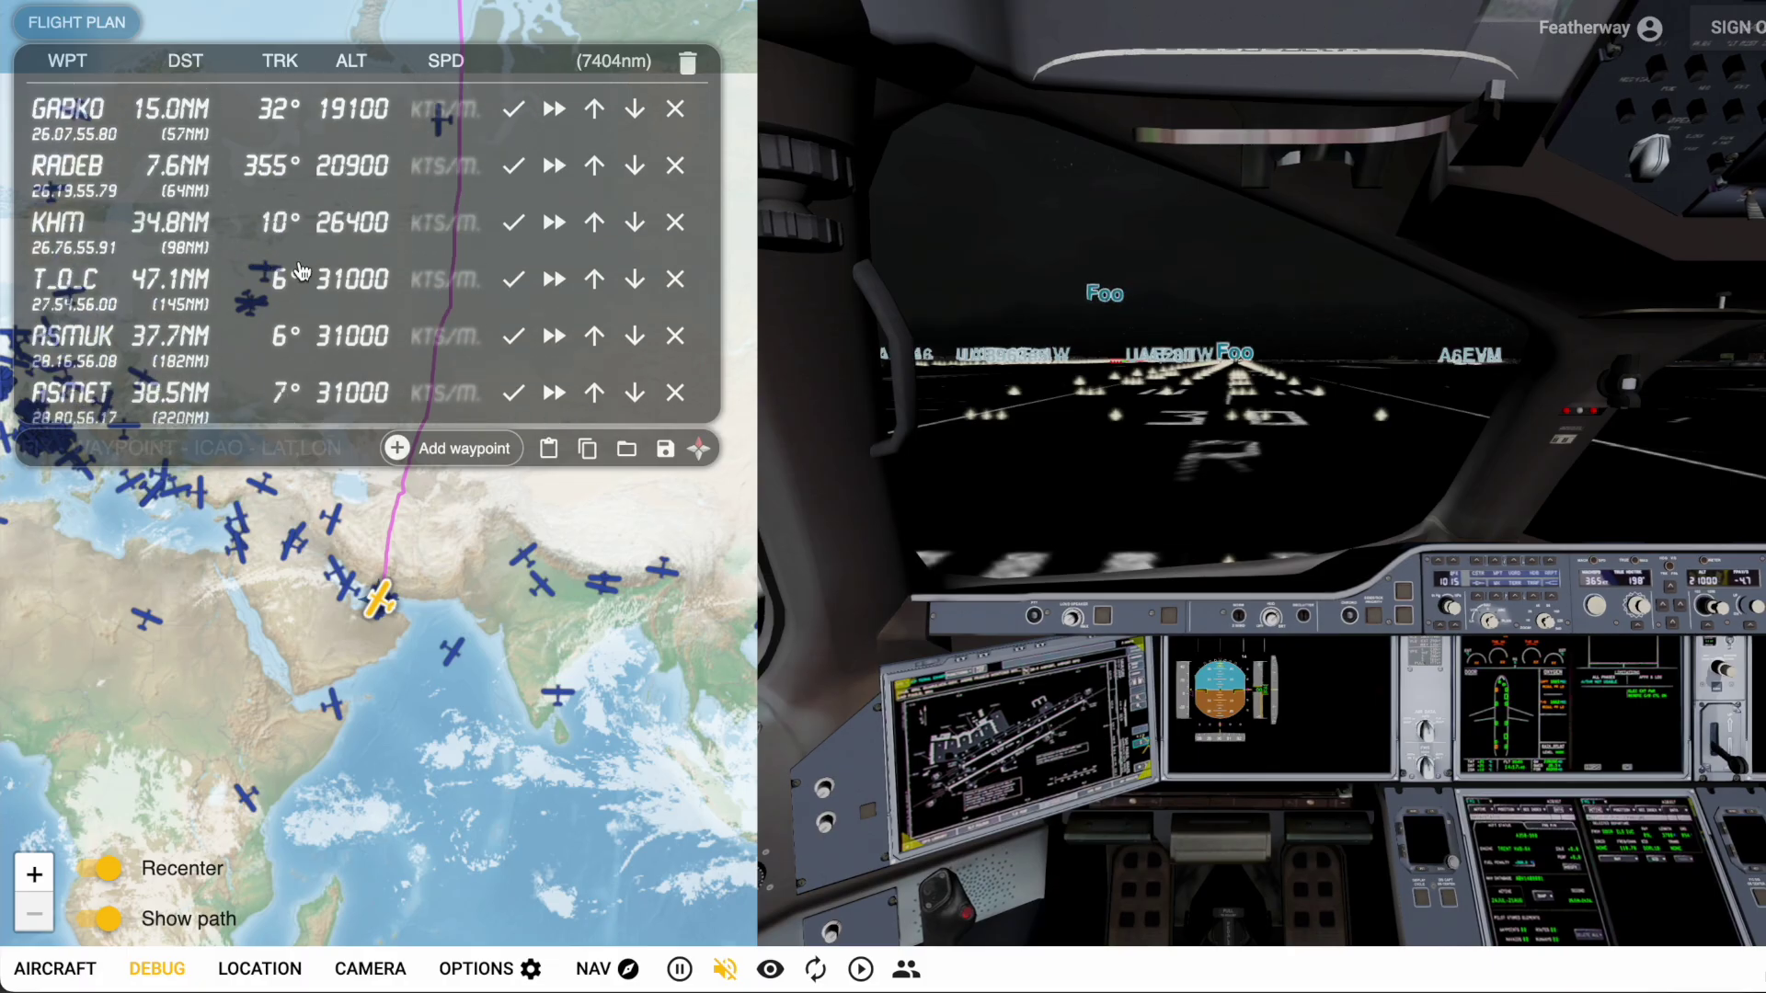
pyautogui.scroll(-15, 299, 271)
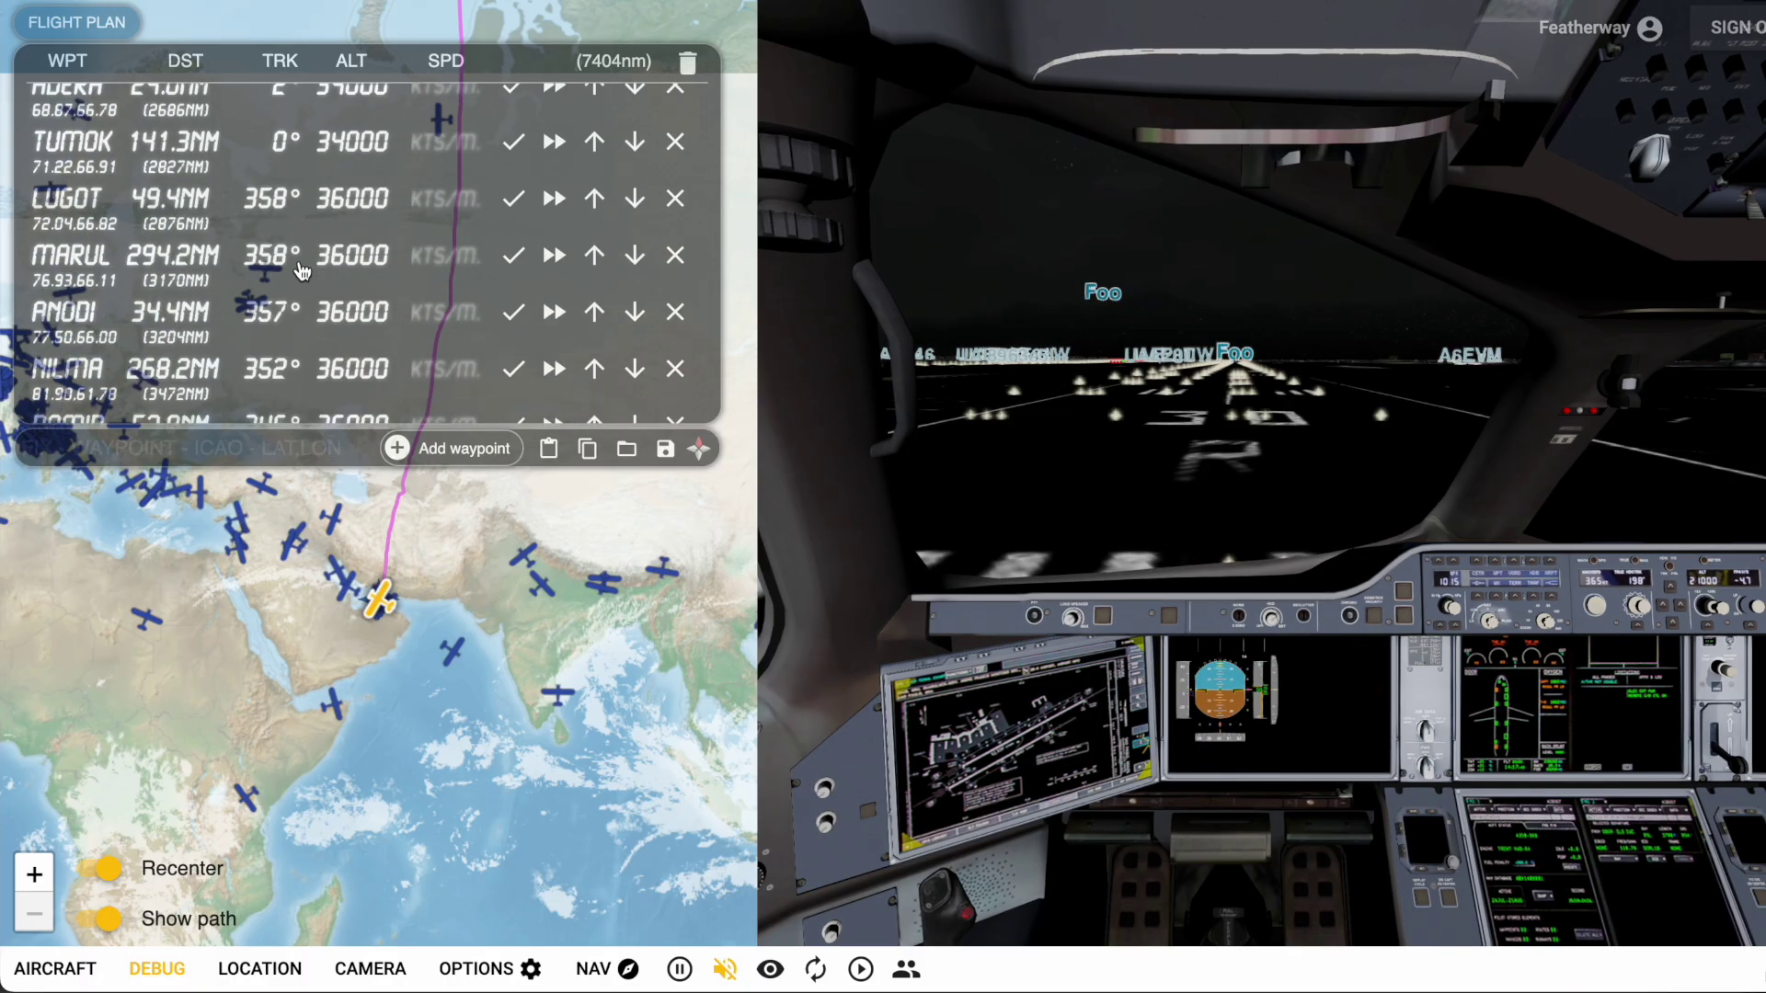
pyautogui.scroll(-3, 302, 272)
pyautogui.scroll(-3, 302, 271)
pyautogui.scroll(-4, 302, 271)
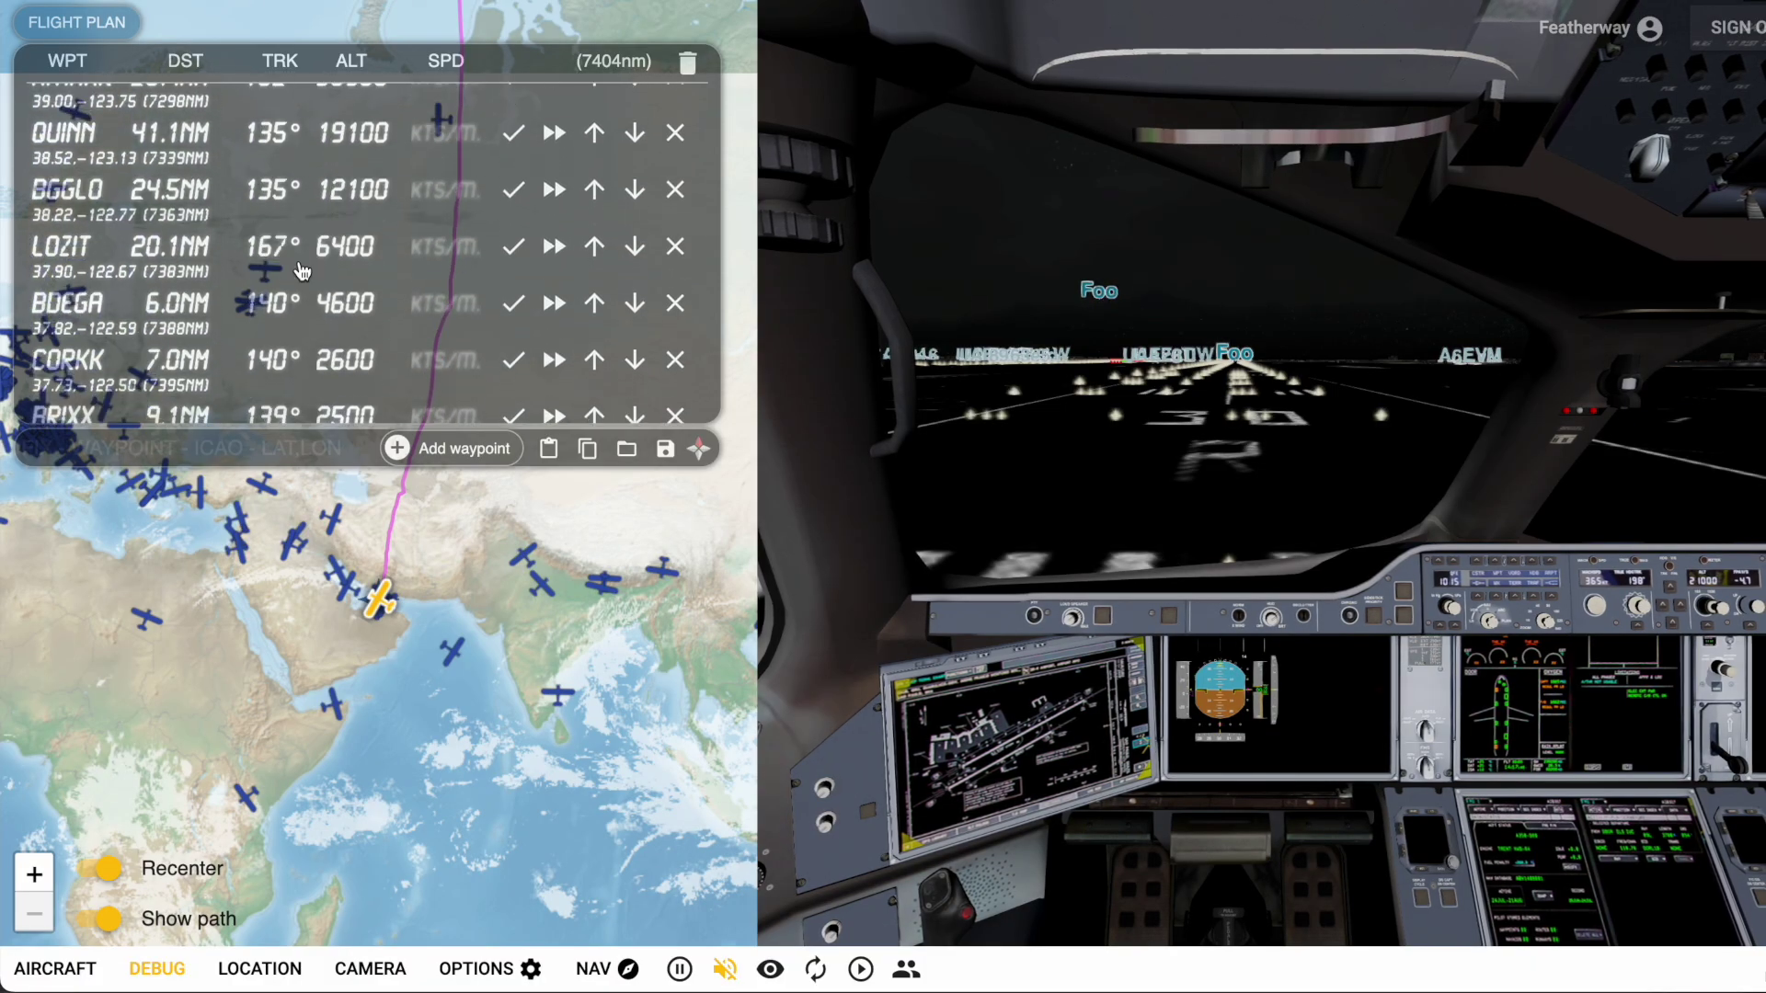